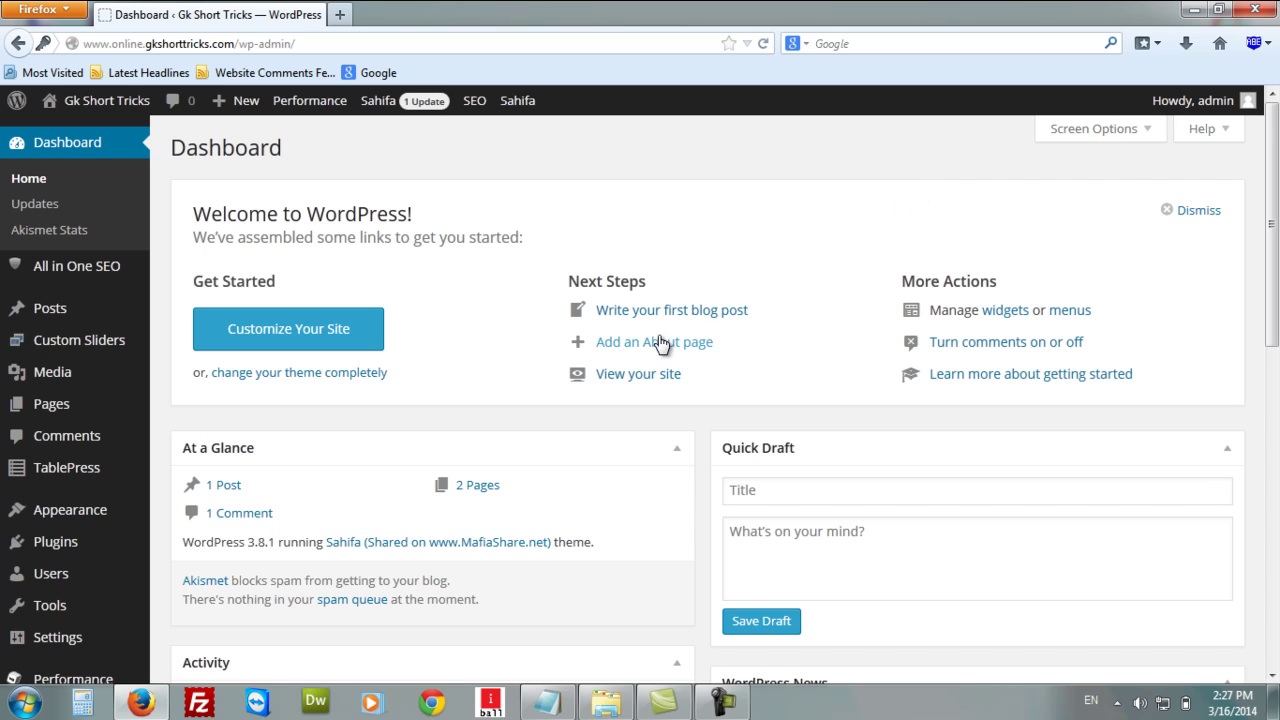
# Open Users > All Users to list the site's accounts.
pyautogui.moveTo(56, 546)
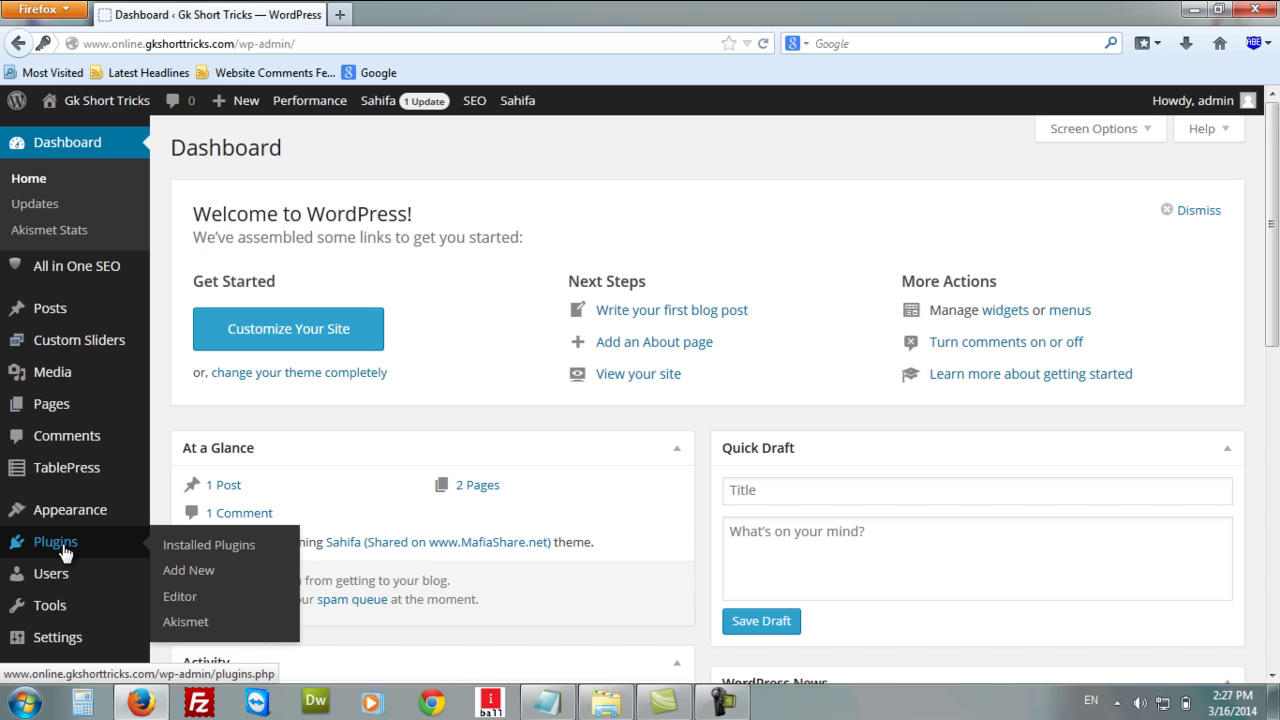
pyautogui.moveTo(67, 583)
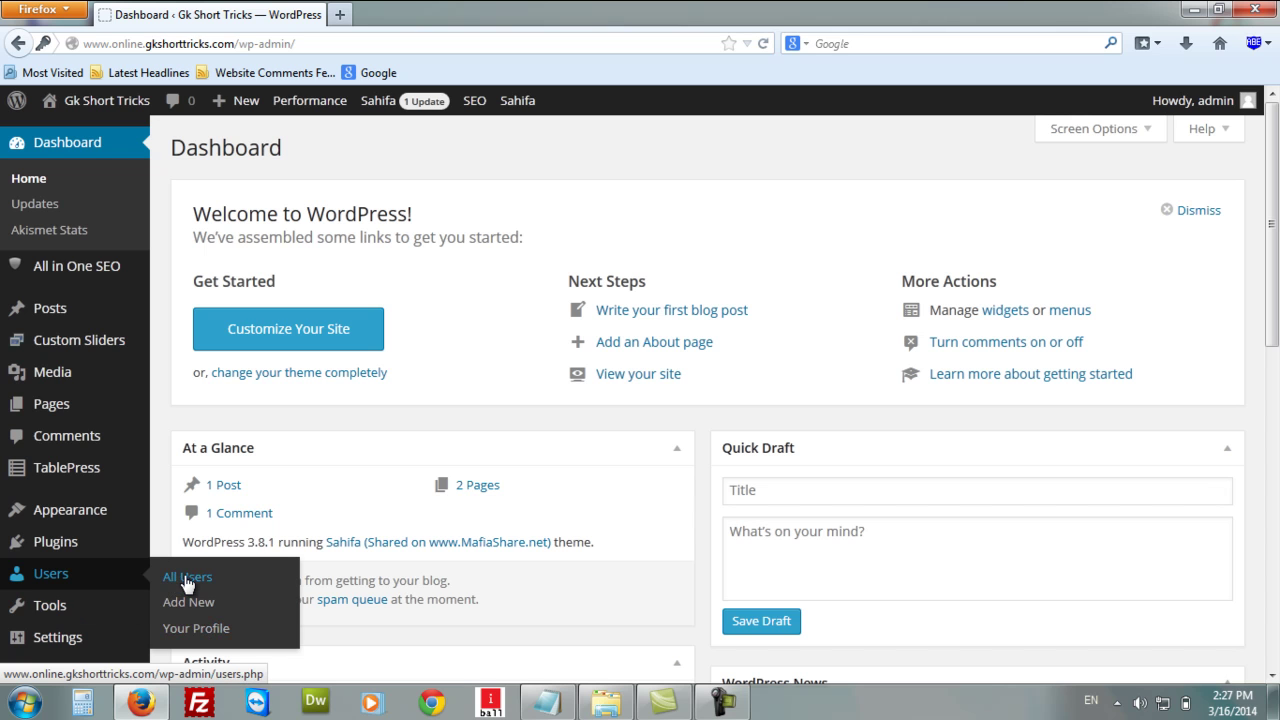
pyautogui.click(186, 582)
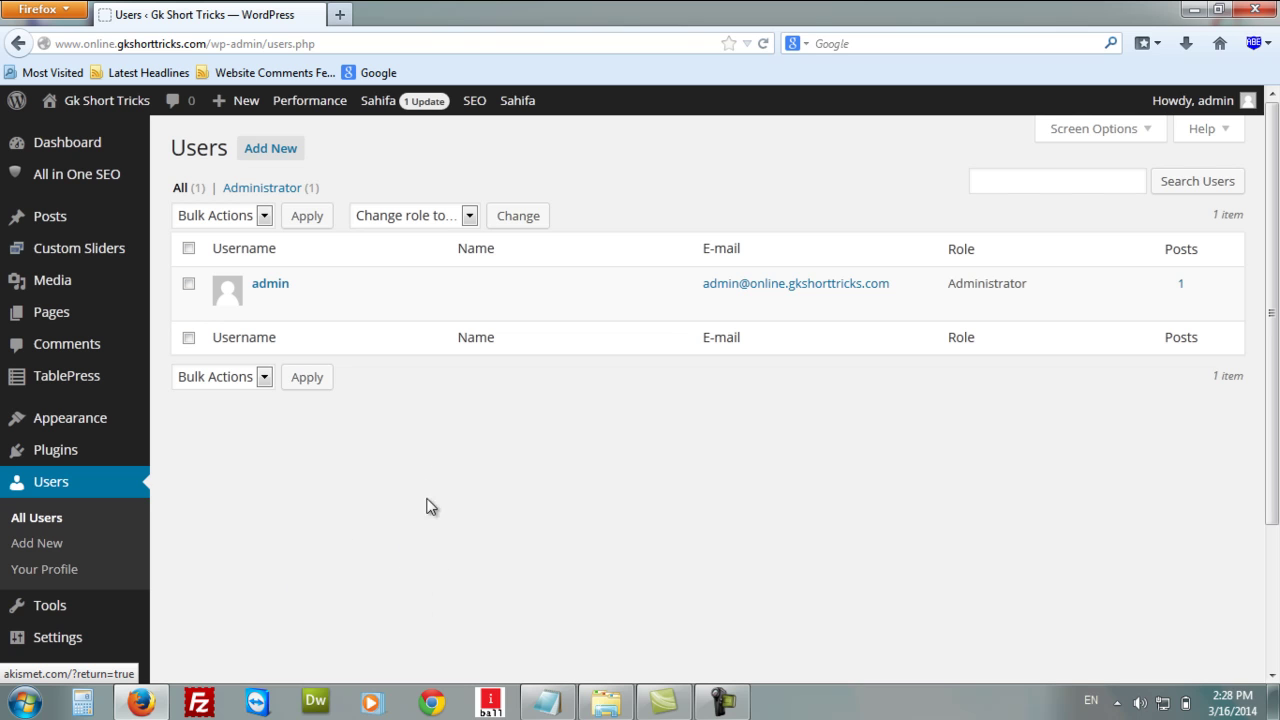
# Highlight the admin's Administrator role and post count, then review the 'Change role to…' options.
pyautogui.moveTo(285, 301)
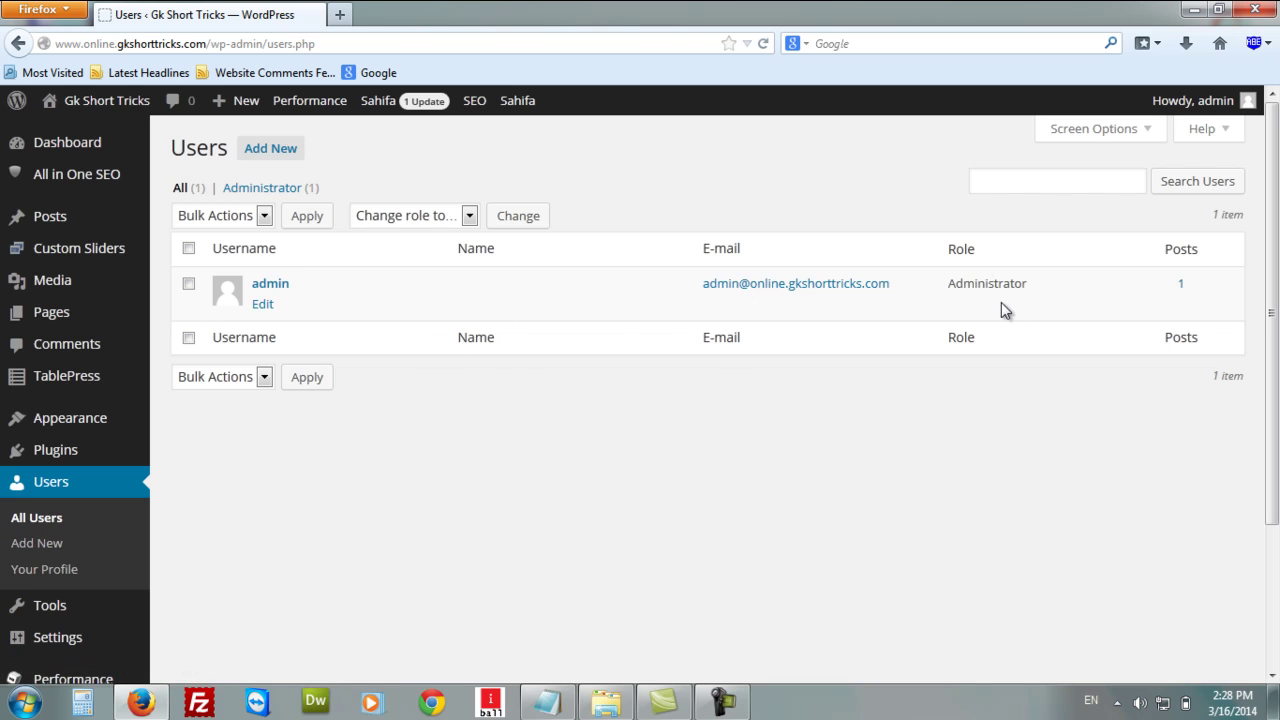
pyautogui.moveTo(955, 251); pyautogui.dragTo(943, 290)
pyautogui.moveTo(1040, 296); pyautogui.dragTo(946, 295)
pyautogui.moveTo(1168, 297); pyautogui.dragTo(1207, 299)
pyautogui.click(470, 216)
pyautogui.click(470, 216)
pyautogui.click(470, 216)
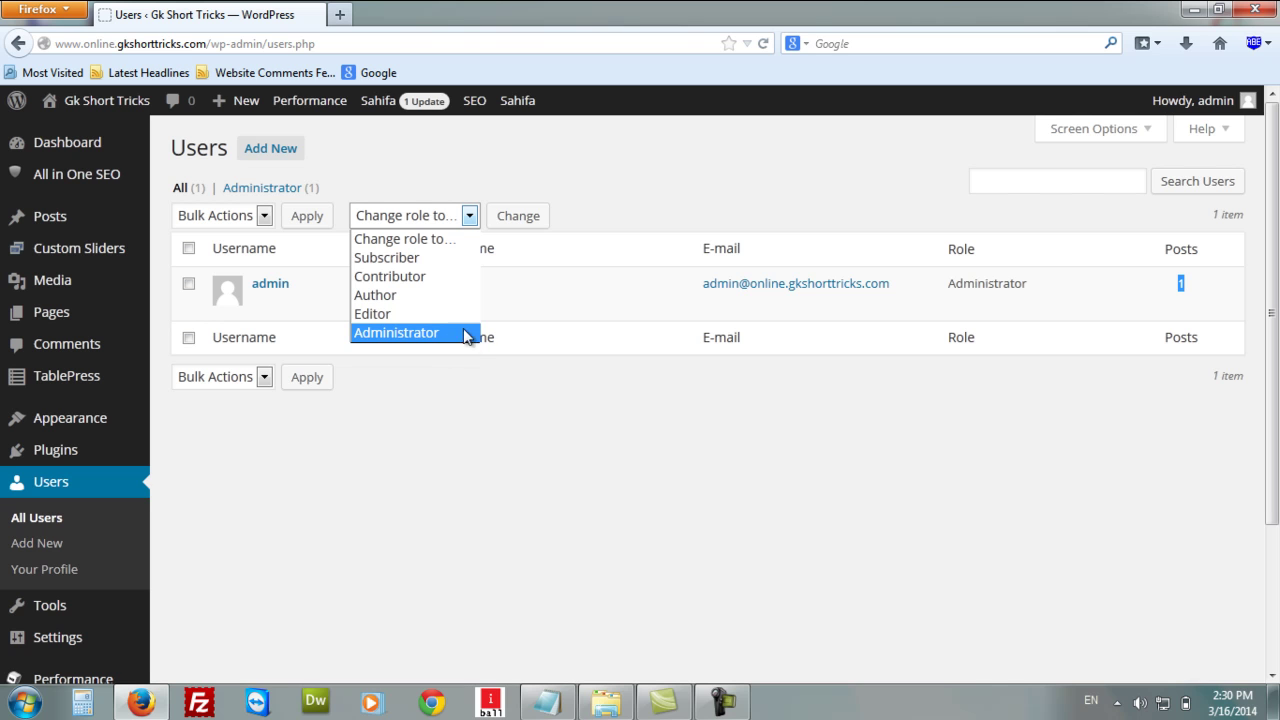
pyautogui.click(486, 419)
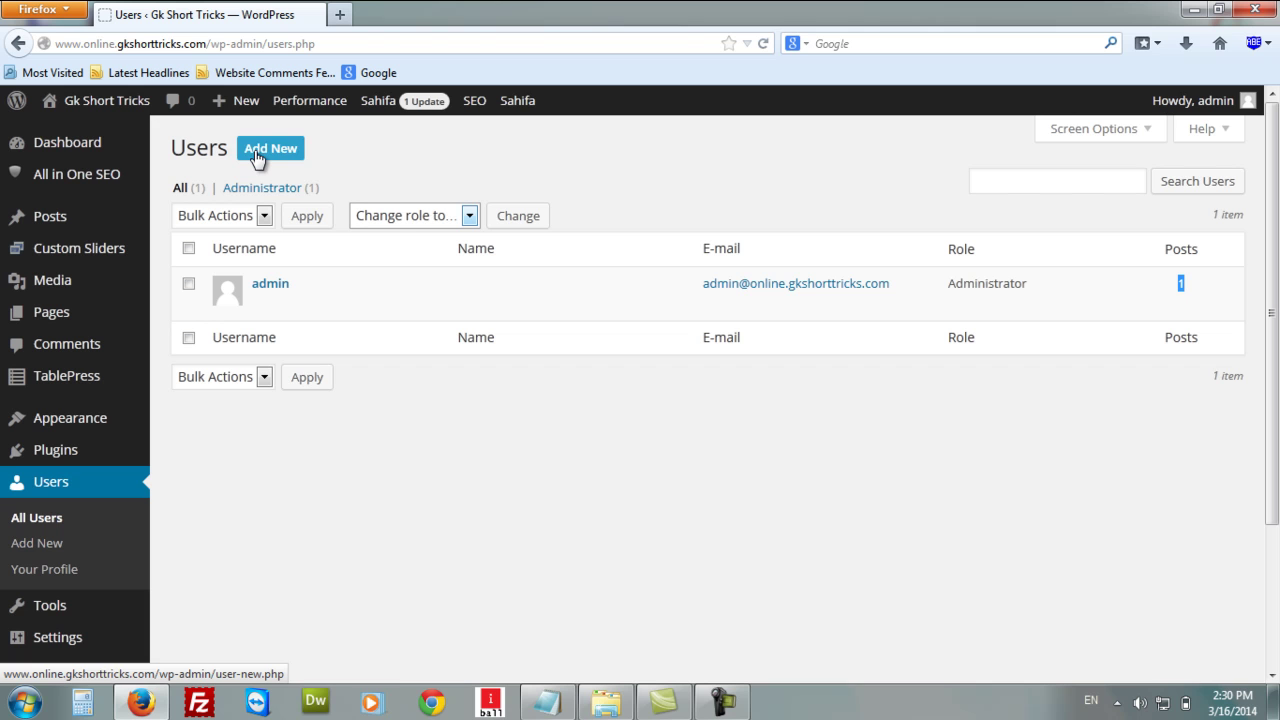
# Open the Add New User form and enter the new username.
pyautogui.click(47, 553)
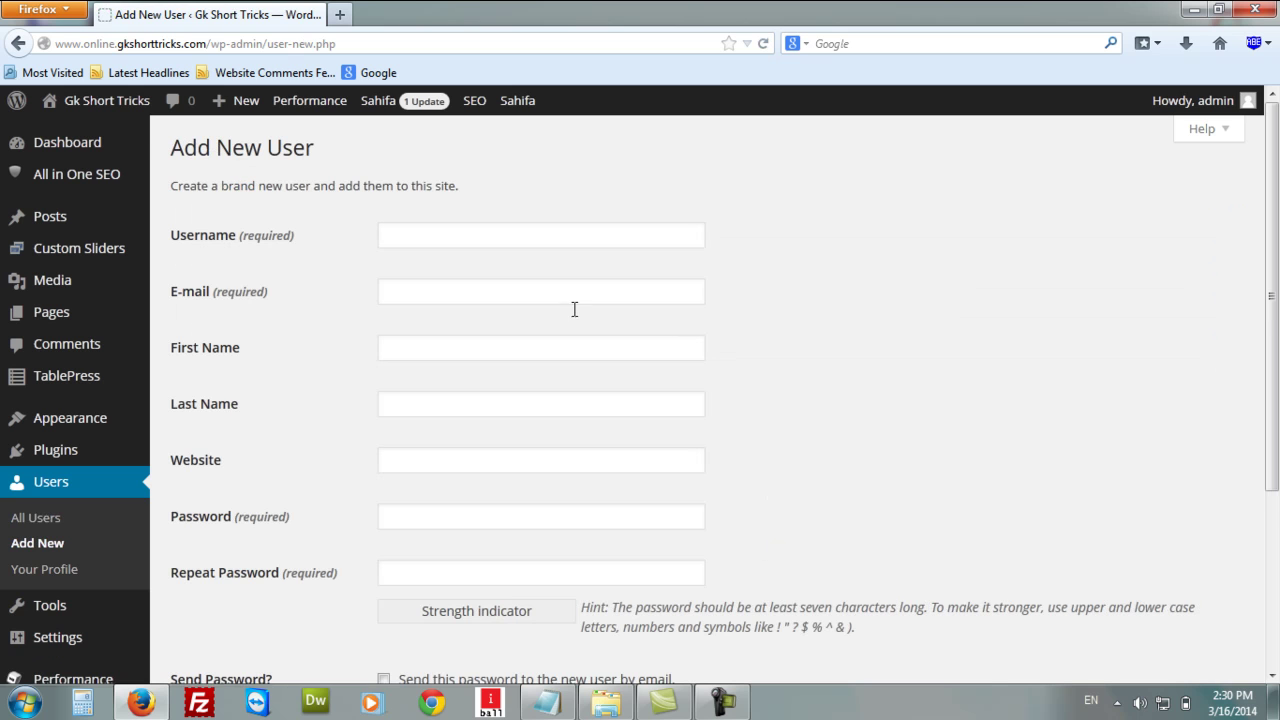
pyautogui.click(501, 236)
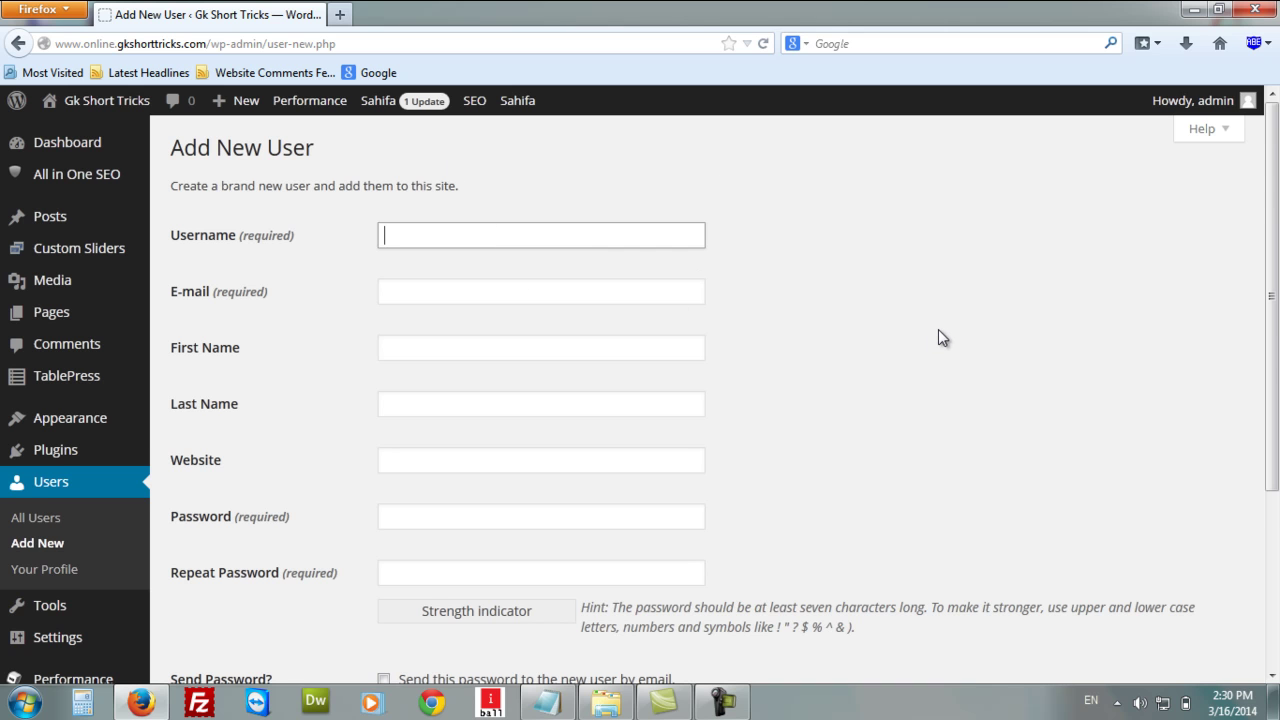
pyautogui.scroll(-4, 938, 329)
pyautogui.scroll(5, 940, 340)
# Fill in the new user's e-mail address from the browser's saved suggestion.
pyautogui.click(449, 291)
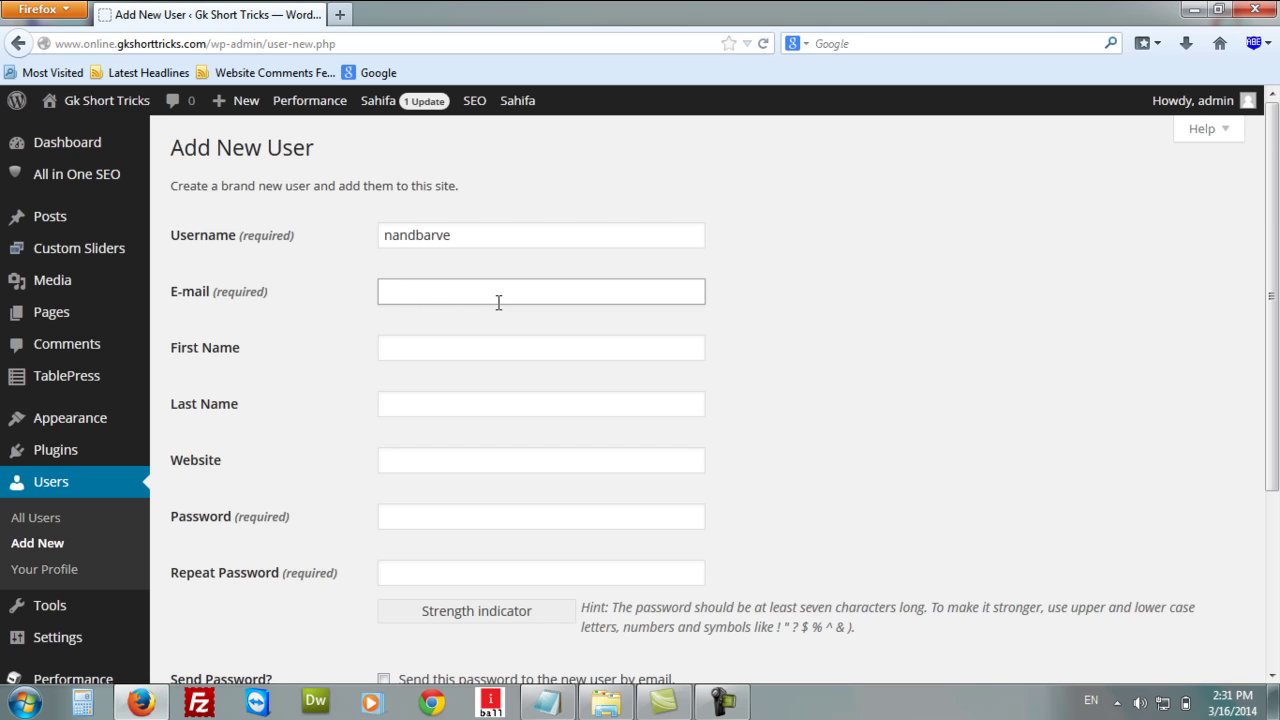
pyautogui.write('gk')
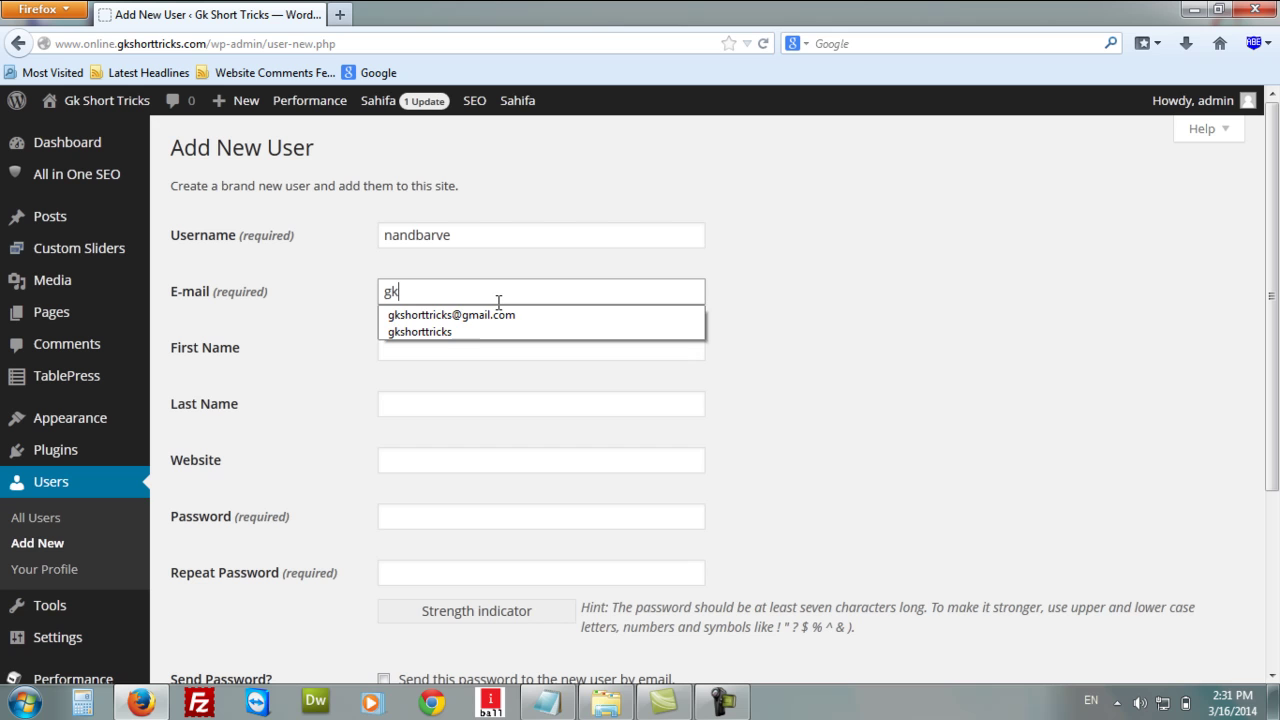
pyautogui.press('Down')
pyautogui.press('Return')
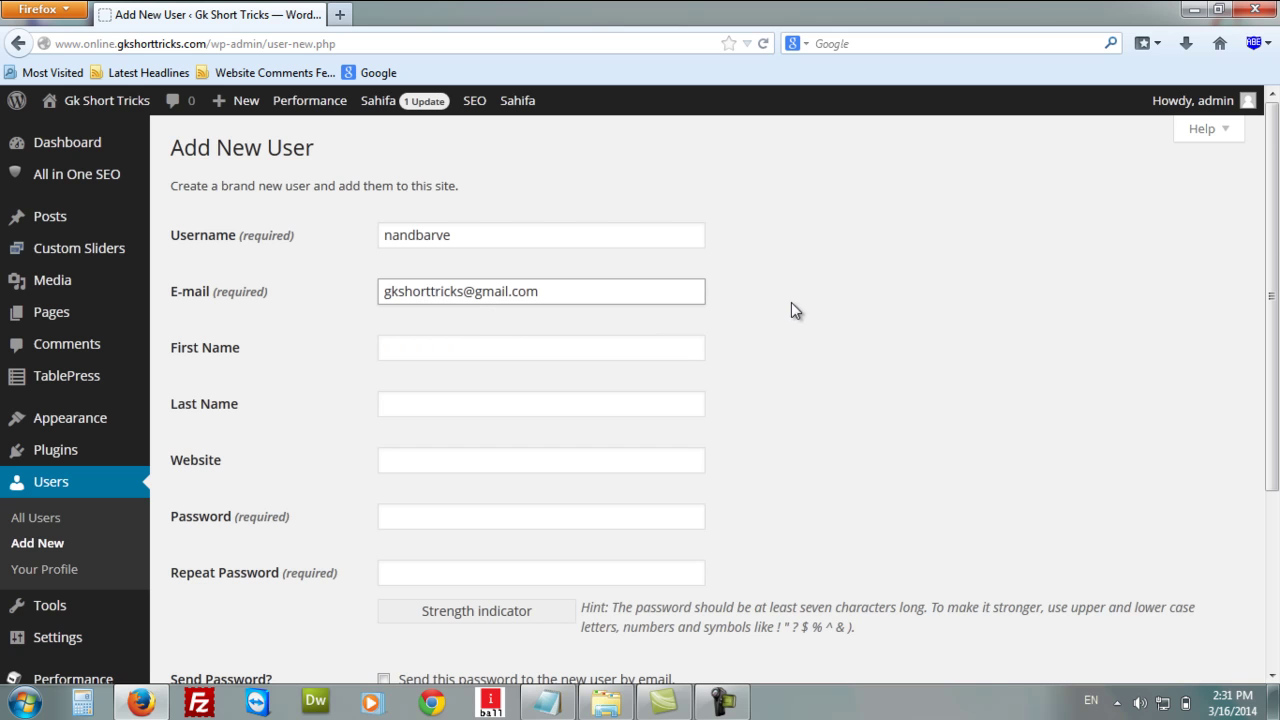
# Fill in the first and last name from saved autocomplete suggestions.
pyautogui.click(587, 351)
pyautogui.write('N')
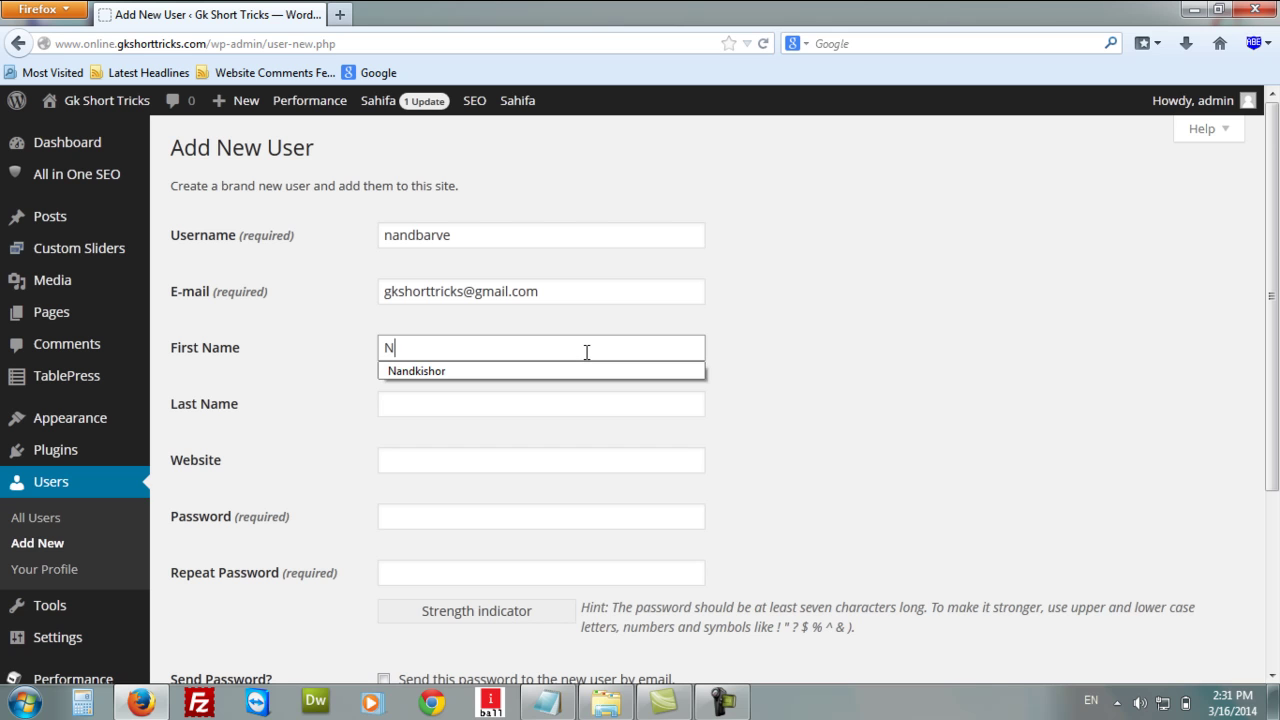
pyautogui.press('Down')
pyautogui.press('Return')
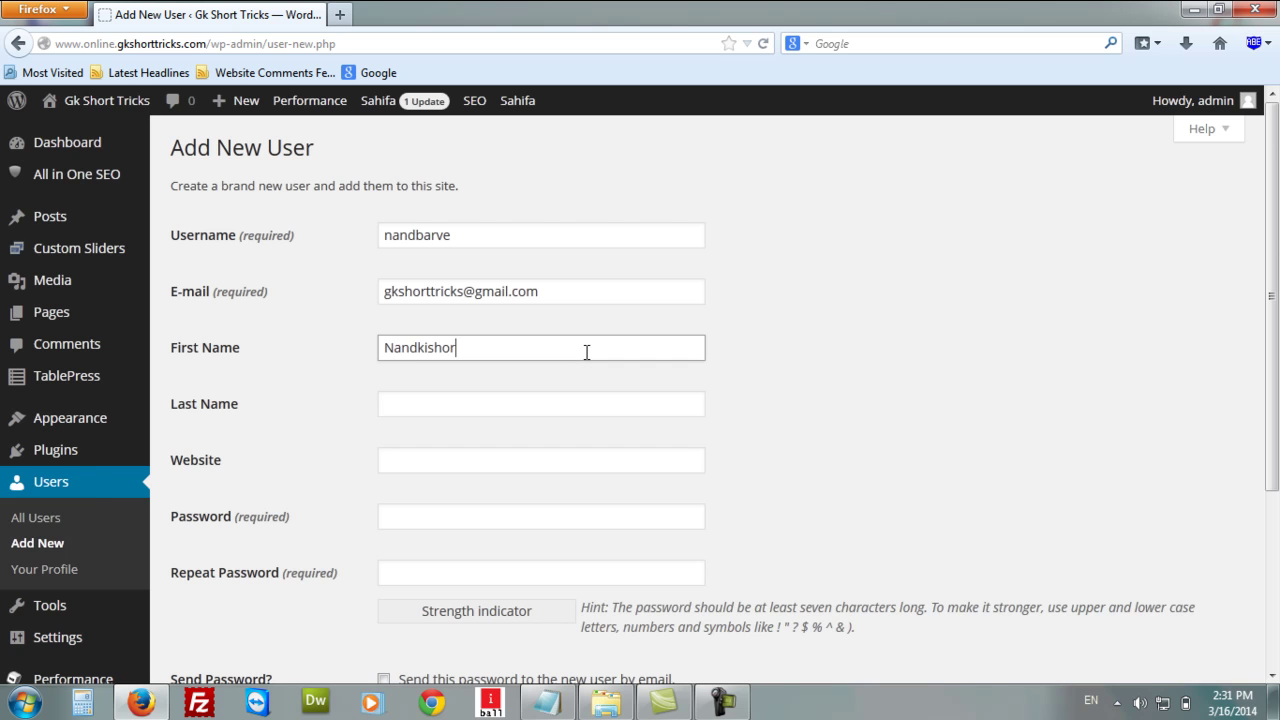
pyautogui.click(563, 403)
pyautogui.click(563, 403)
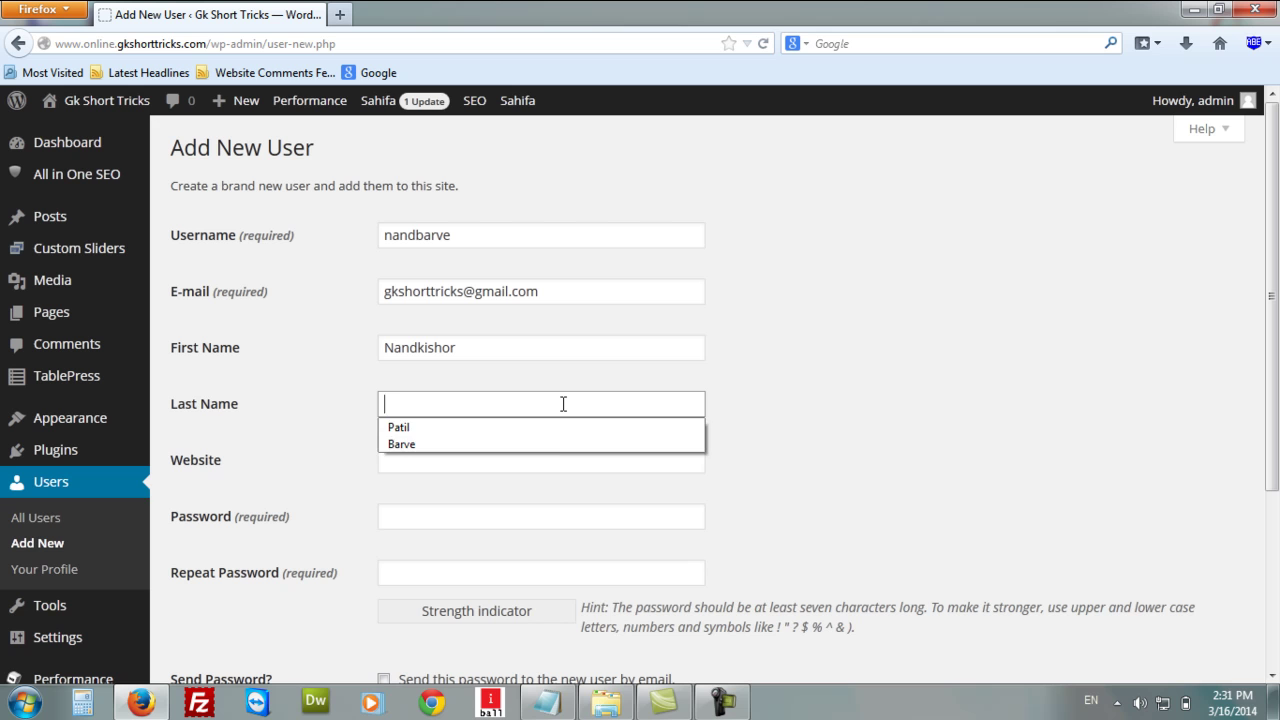
pyautogui.click(553, 438)
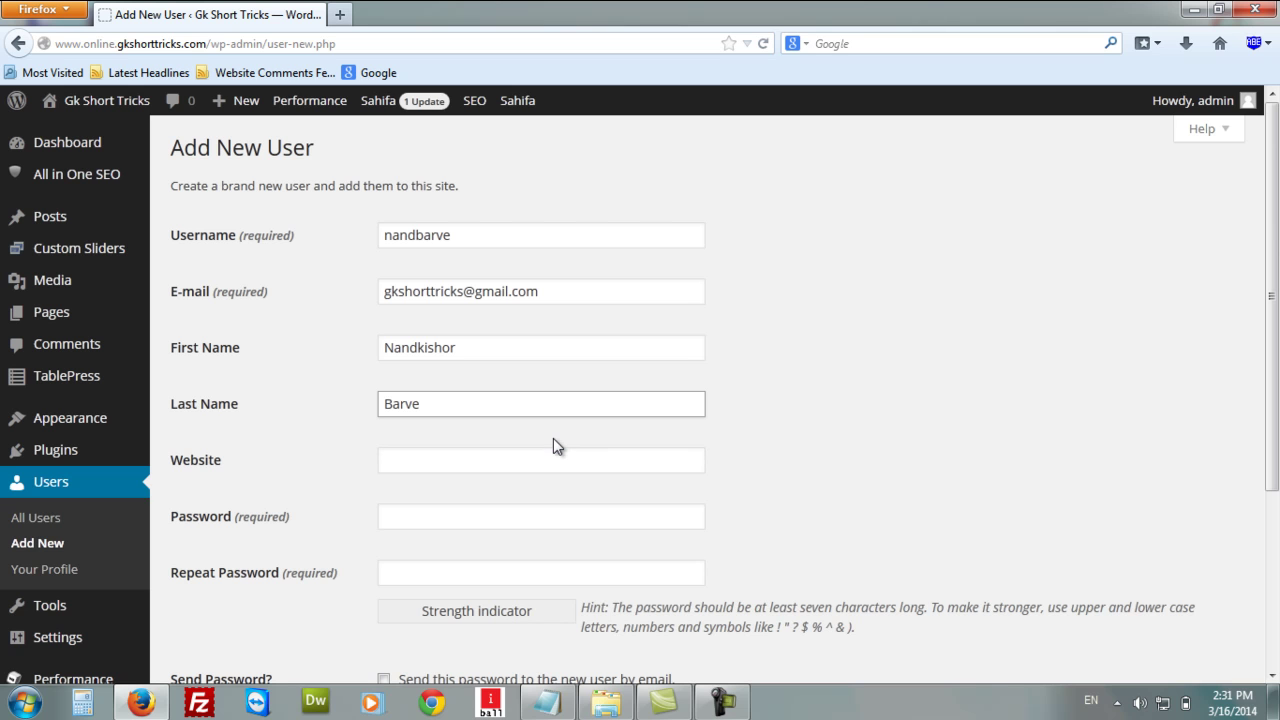
pyautogui.click(521, 463)
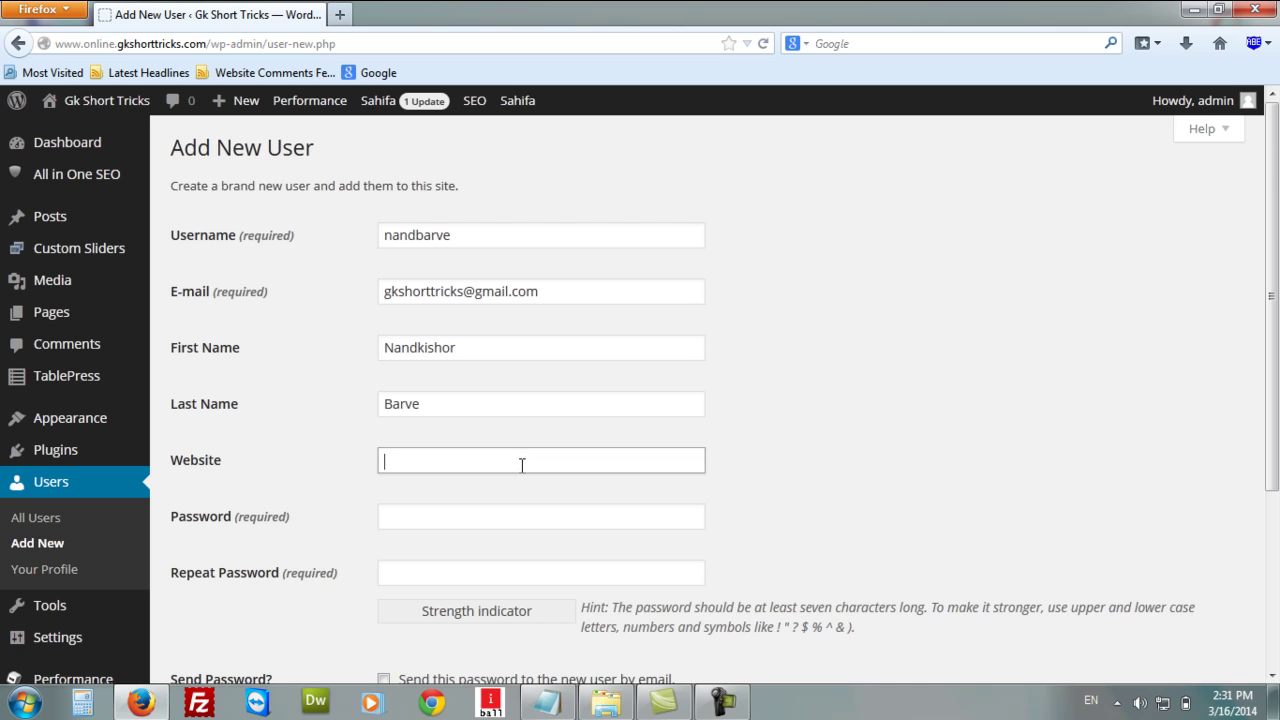
pyautogui.write('htt')
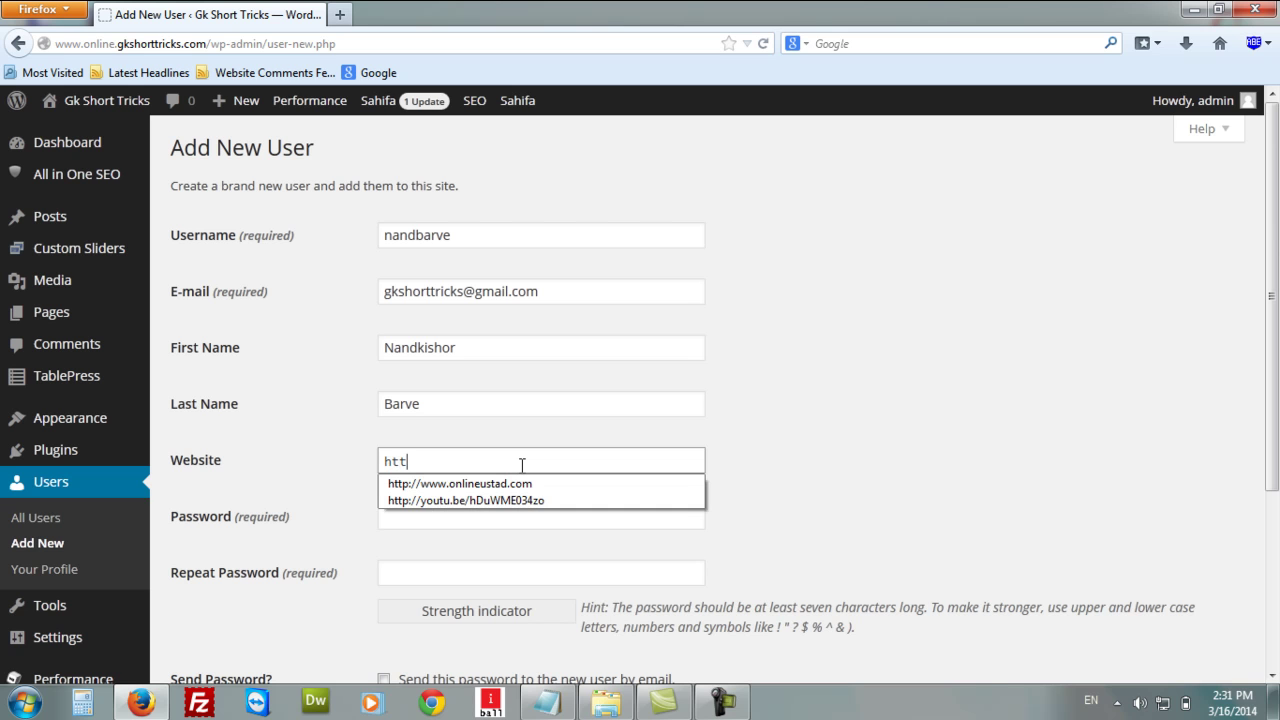
pyautogui.press('Down')
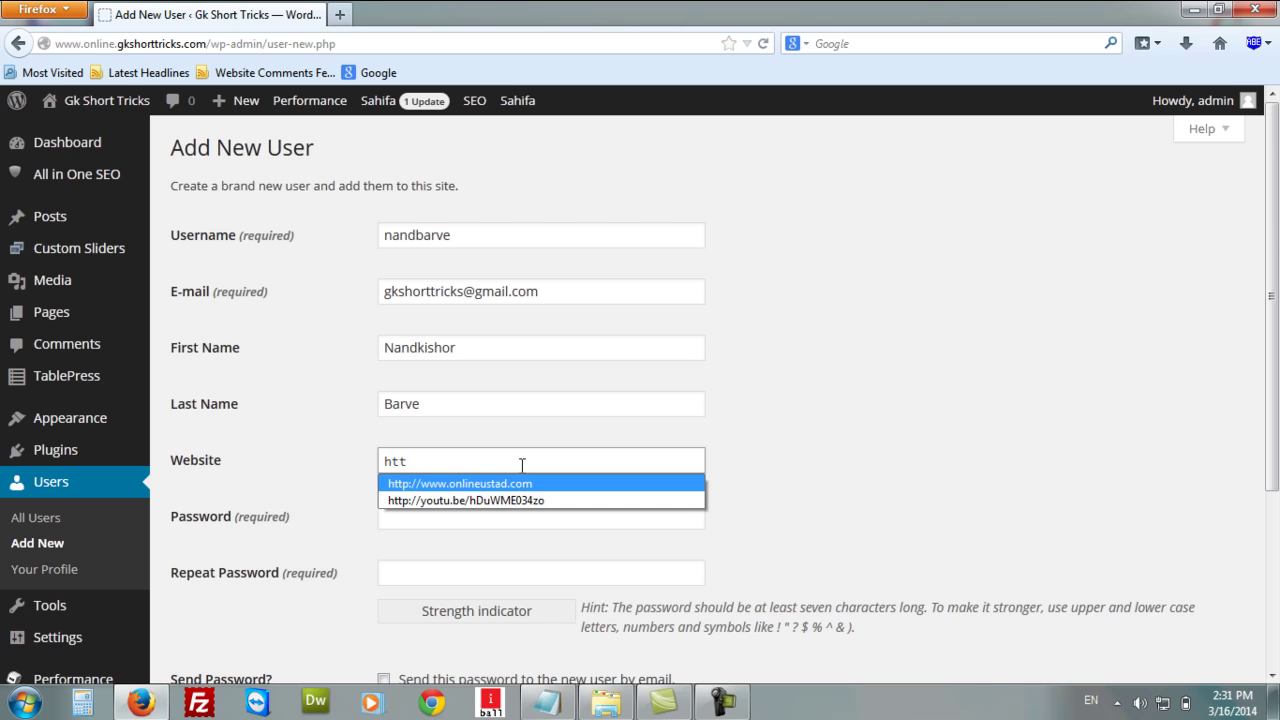
pyautogui.hotkey('shift', 'Delete')
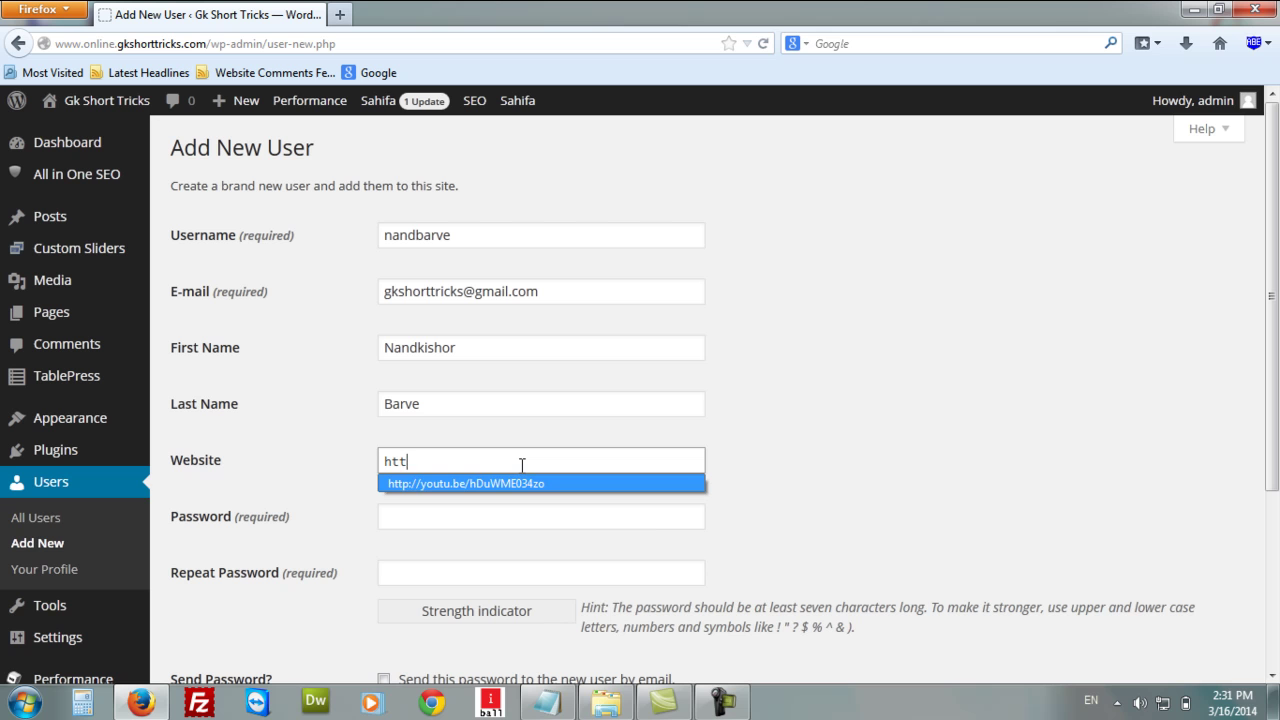
pyautogui.hotkey('shift', 'Delete')
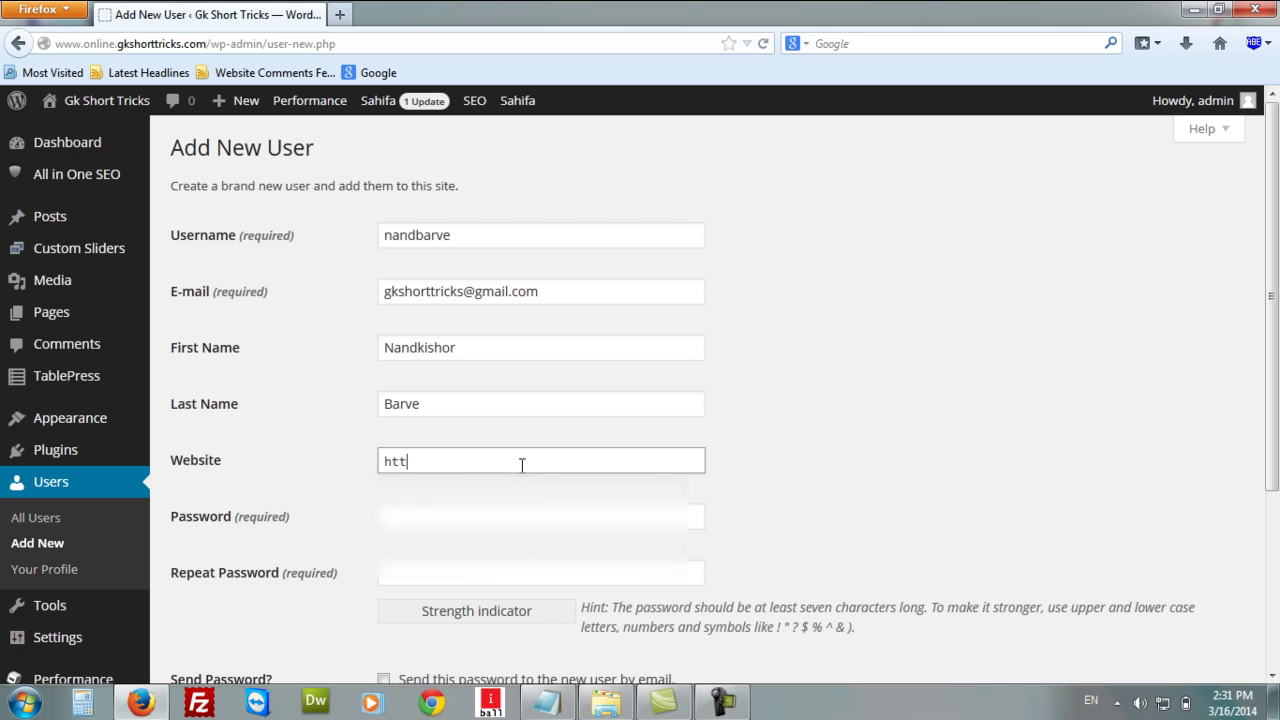
pyautogui.write('p:')
pyautogui.press('Down')
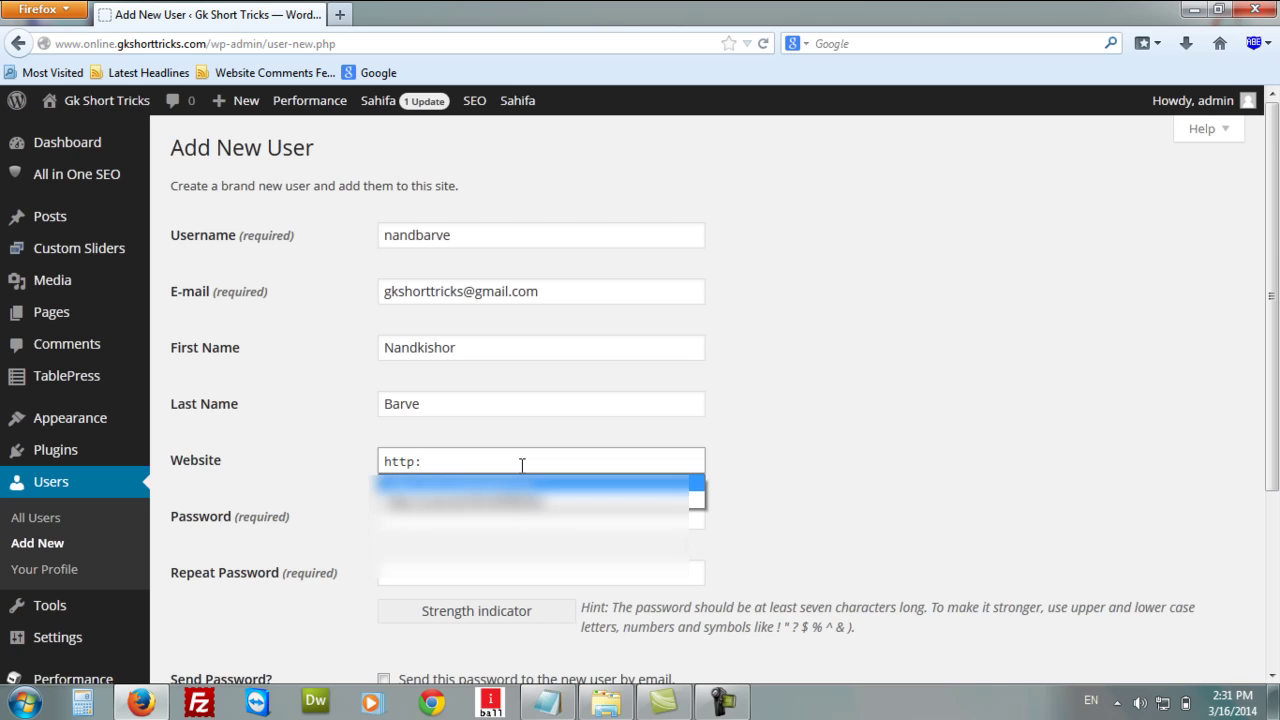
pyautogui.hotkey('shift', 'Delete')
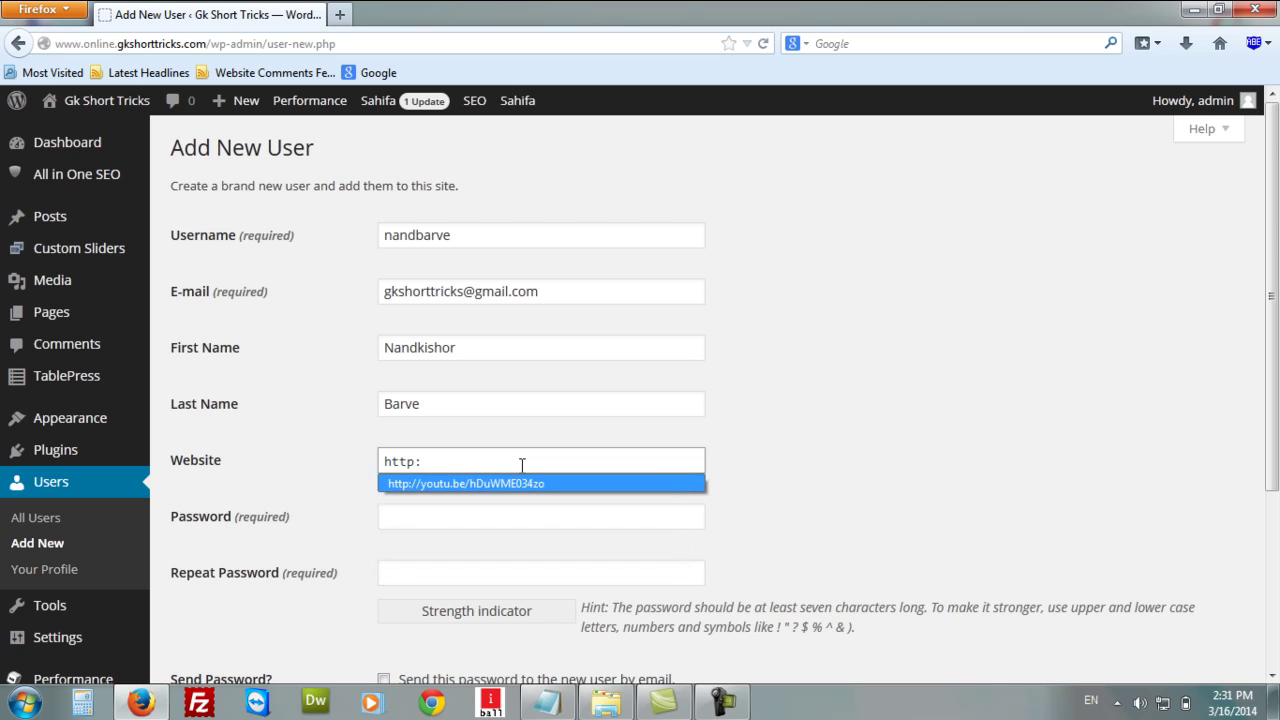
pyautogui.hotkey('shift', 'Delete')
pyautogui.write('??')
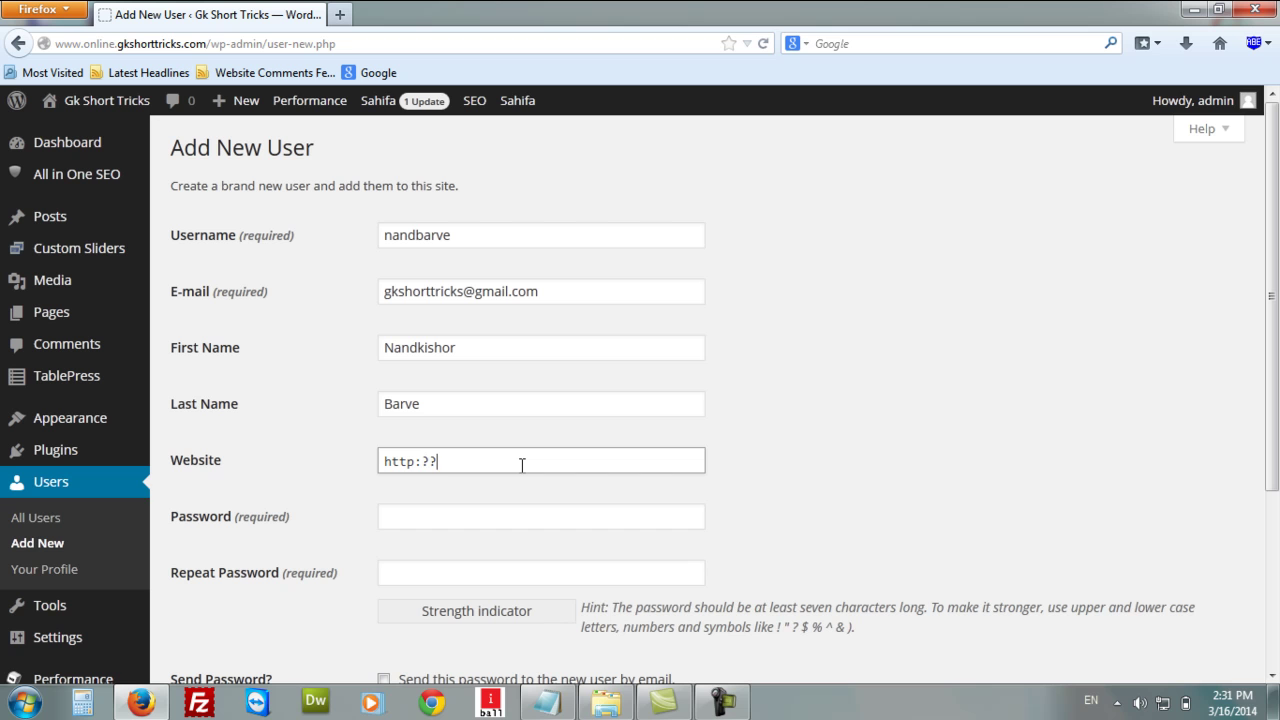
pyautogui.press('BackSpace')
pyautogui.press('BackSpace')
pyautogui.write('??')
pyautogui.press('BackSpace')
pyautogui.press('BackSpace')
pyautogui.write('//www.gkshorttricks.com')
pyautogui.scroll(-2, 1072, 404)
pyautogui.click(568, 412)
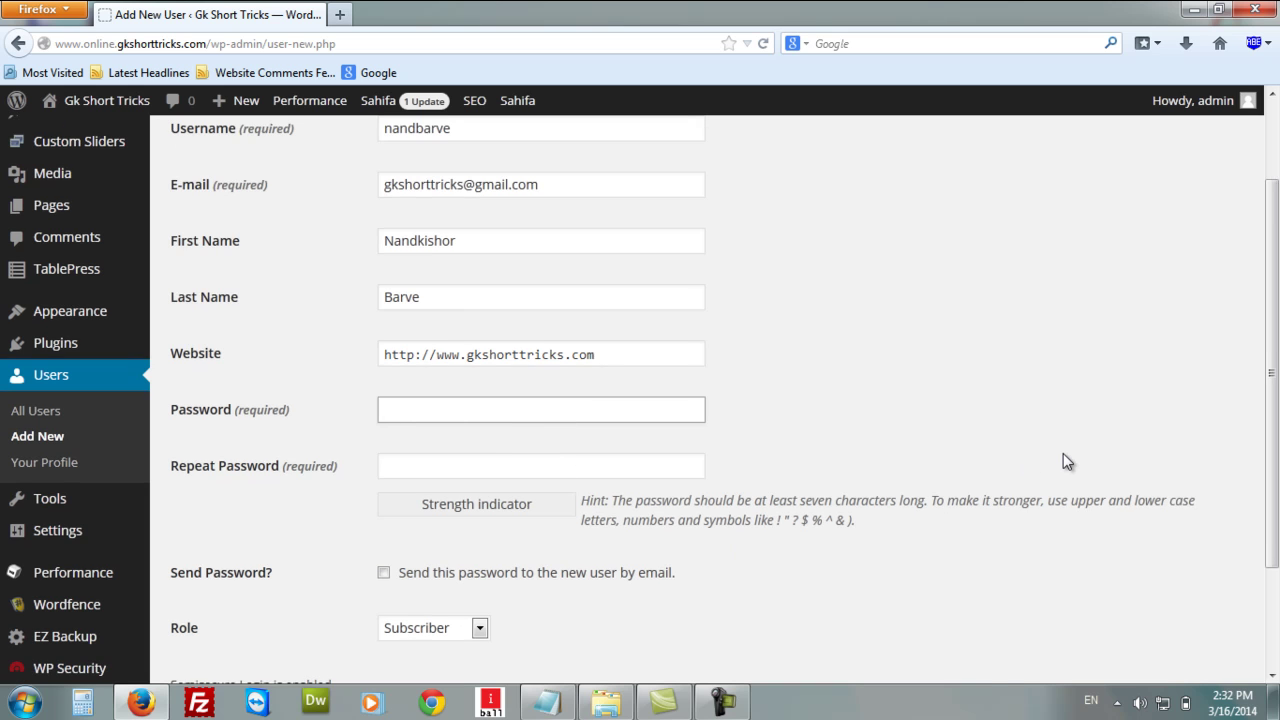
pyautogui.hotkey('ctrl', 'v')
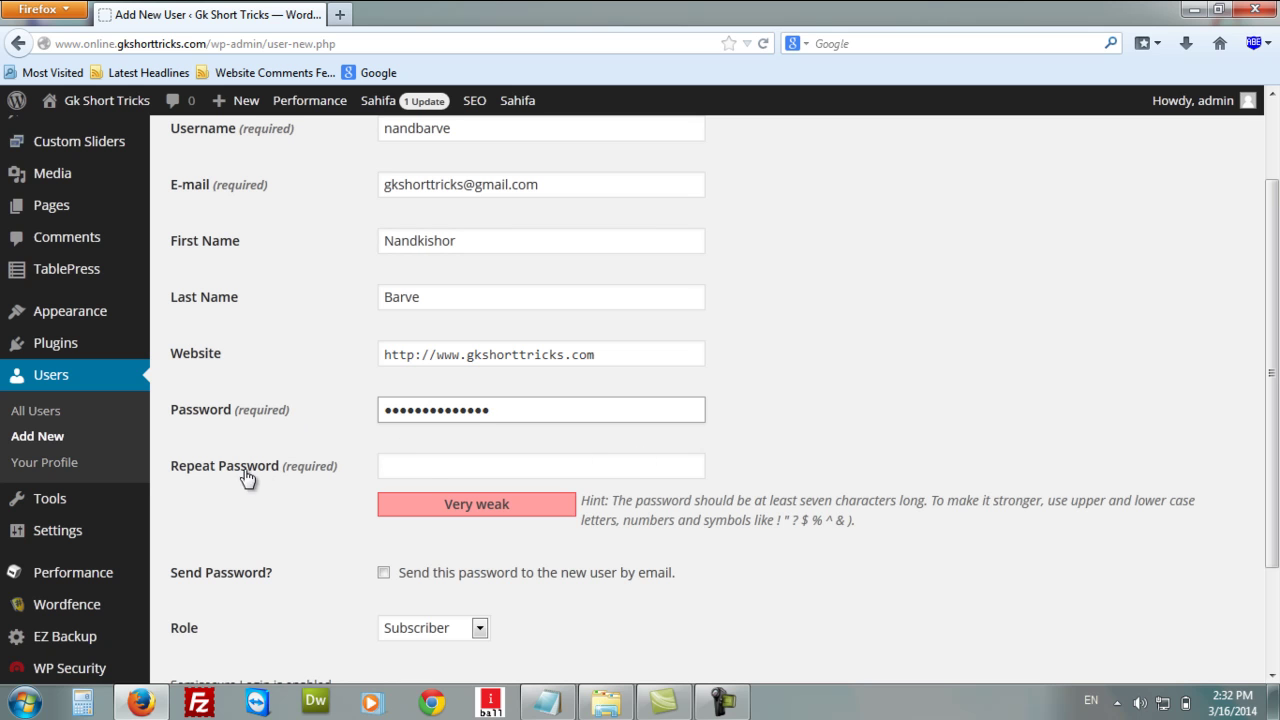
pyautogui.click(433, 470)
pyautogui.hotkey('ctrl', 'v')
pyautogui.scroll(-2, 854, 354)
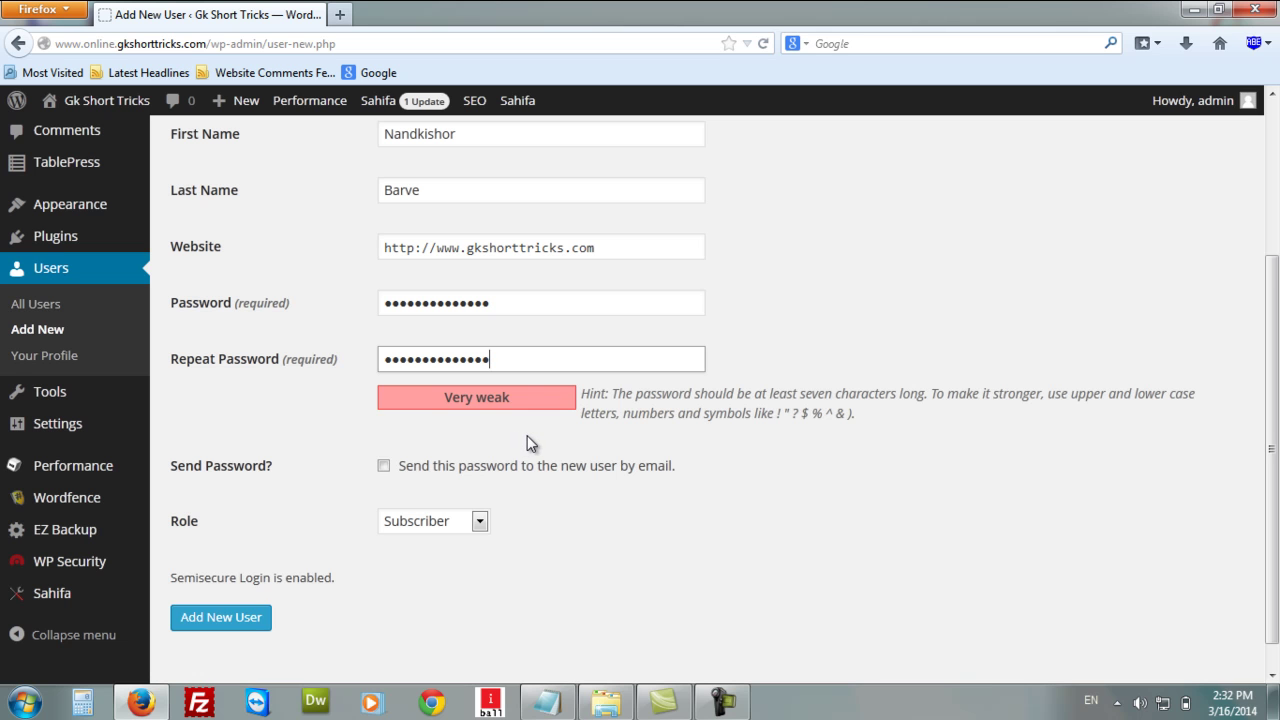
pyautogui.click(794, 419)
pyautogui.moveTo(839, 422); pyautogui.dragTo(825, 466)
pyautogui.click(830, 472)
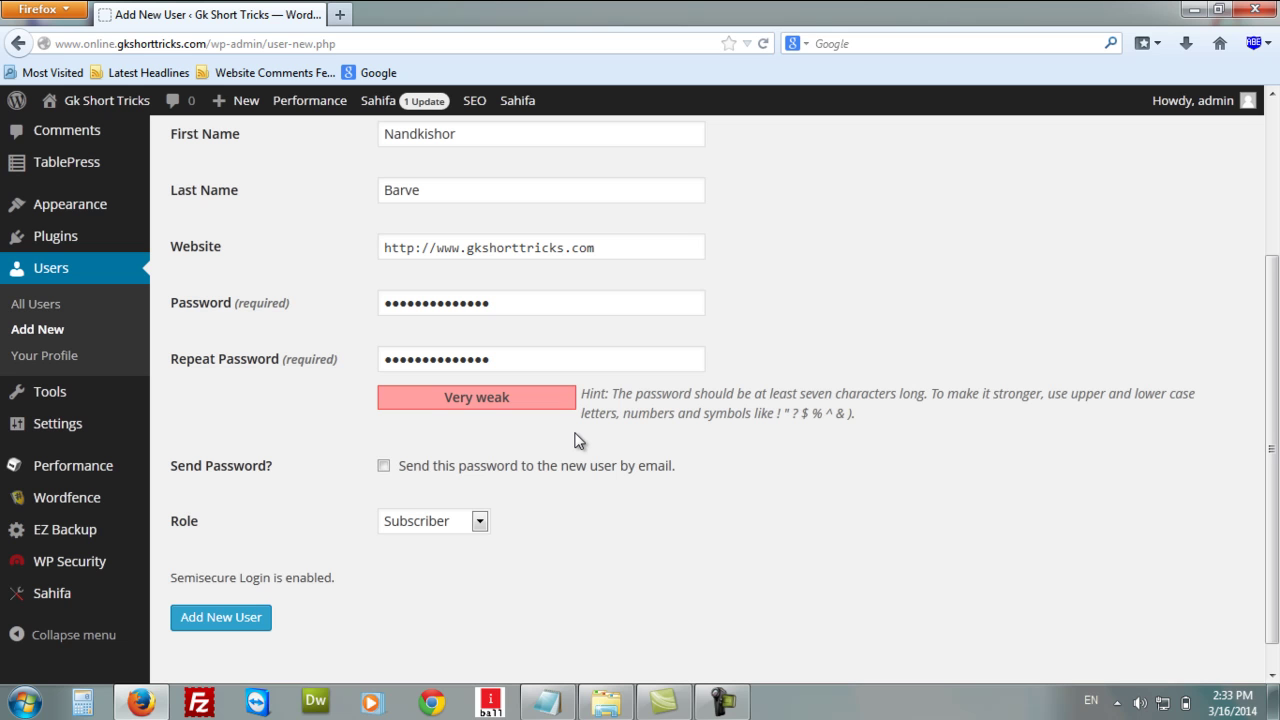
pyautogui.click(724, 704)
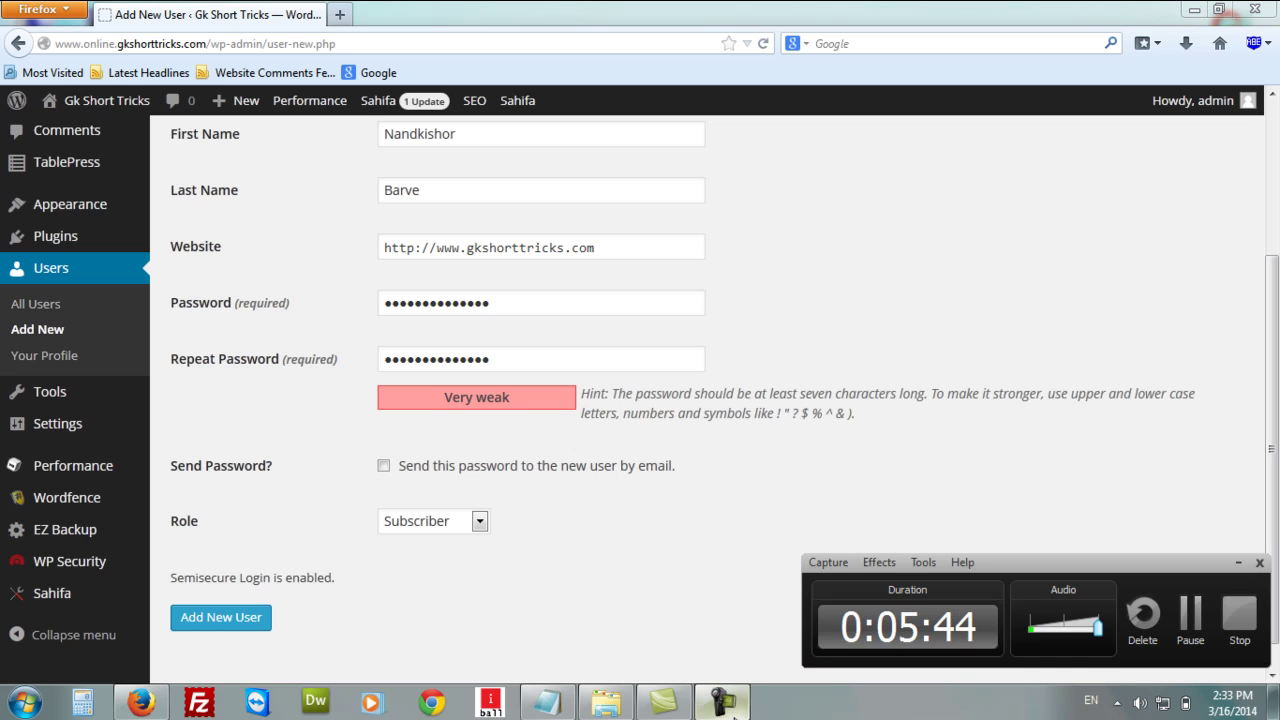
pyautogui.click(1192, 637)
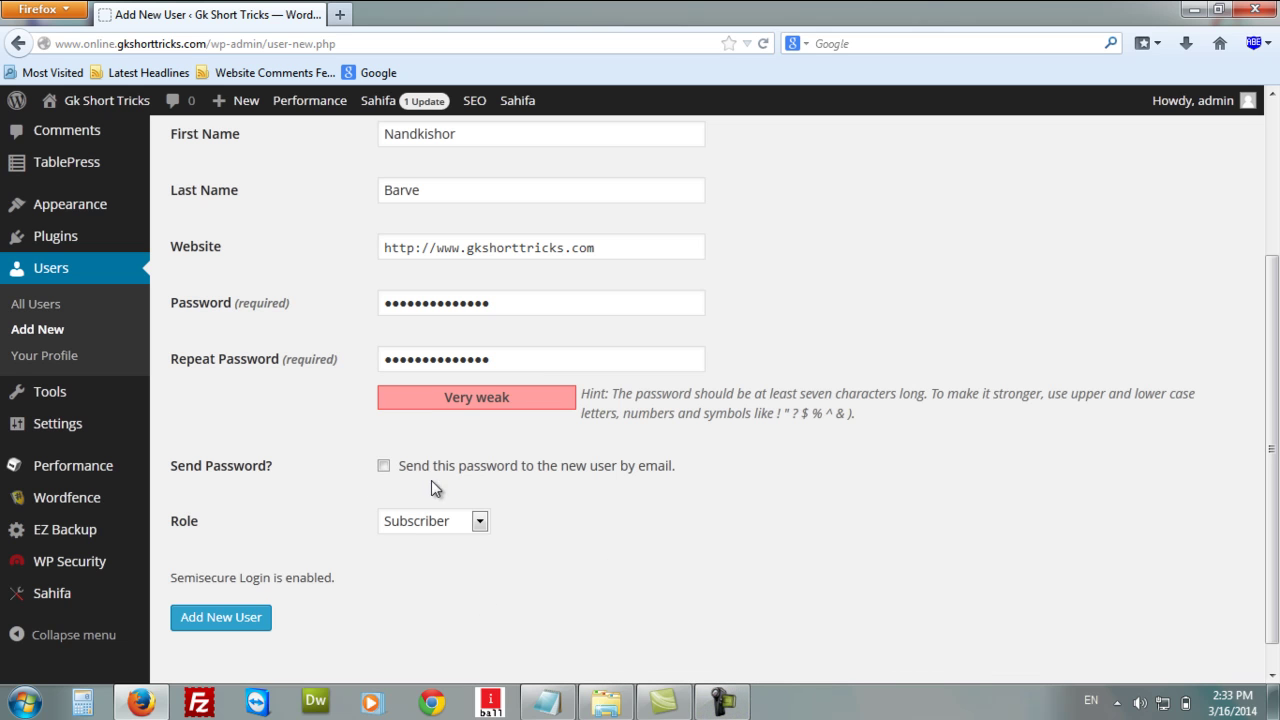
# Enter the same new password in both password fields and tick e-mailing it to the user.
pyautogui.click(531, 302)
pyautogui.press('BackSpace')
pyautogui.press('BackSpace')
pyautogui.press('BackSpace')
pyautogui.press('BackSpace')
pyautogui.press('BackSpace')
pyautogui.press('BackSpace')
pyautogui.press('BackSpace')
pyautogui.press('BackSpace')
pyautogui.press('BackSpace')
pyautogui.press('BackSpace')
pyautogui.press('BackSpace')
pyautogui.press('BackSpace')
pyautogui.press('BackSpace')
pyautogui.press('BackSpace')
pyautogui.write('a')
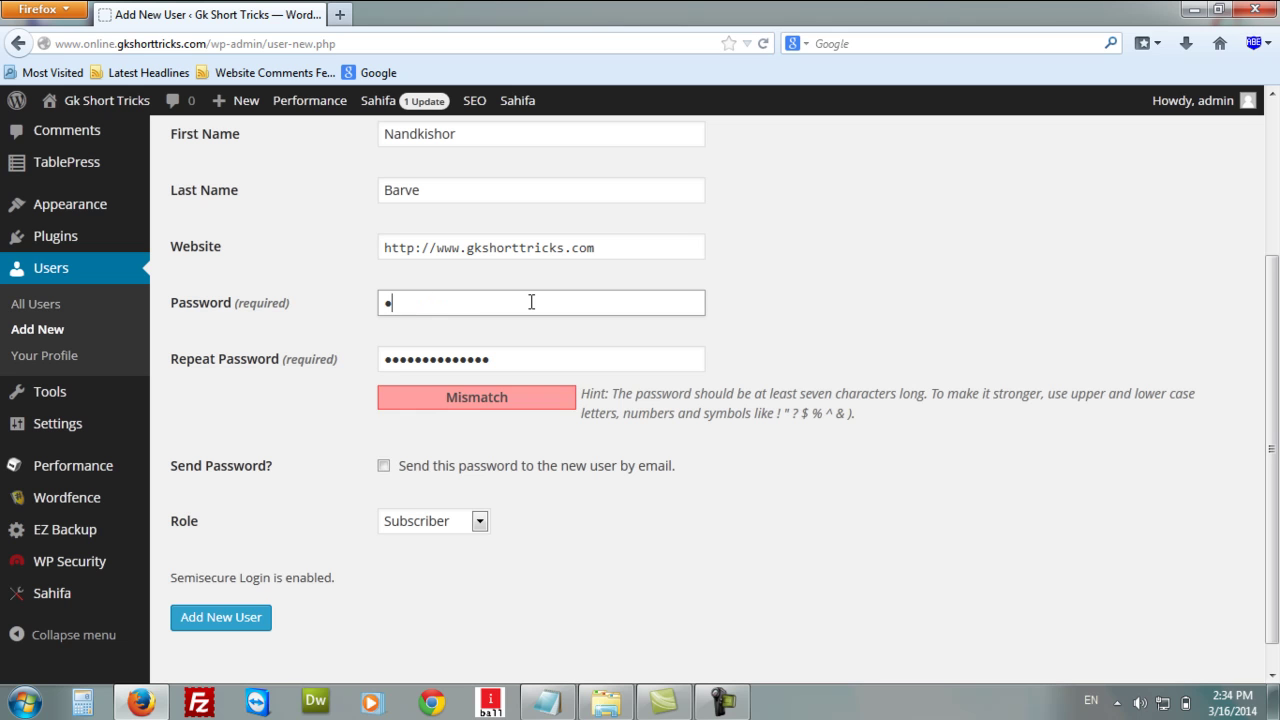
pyautogui.write('abcd')
pyautogui.click(540, 366)
pyautogui.press('BackSpace')
pyautogui.press('BackSpace')
pyautogui.press('BackSpace')
pyautogui.press('BackSpace')
pyautogui.press('BackSpace')
pyautogui.press('BackSpace')
pyautogui.press('BackSpace')
pyautogui.press('BackSpace')
pyautogui.press('BackSpace')
pyautogui.press('BackSpace')
pyautogui.press('BackSpace')
pyautogui.press('BackSpace')
pyautogui.press('BackSpace')
pyautogui.press('BackSpace')
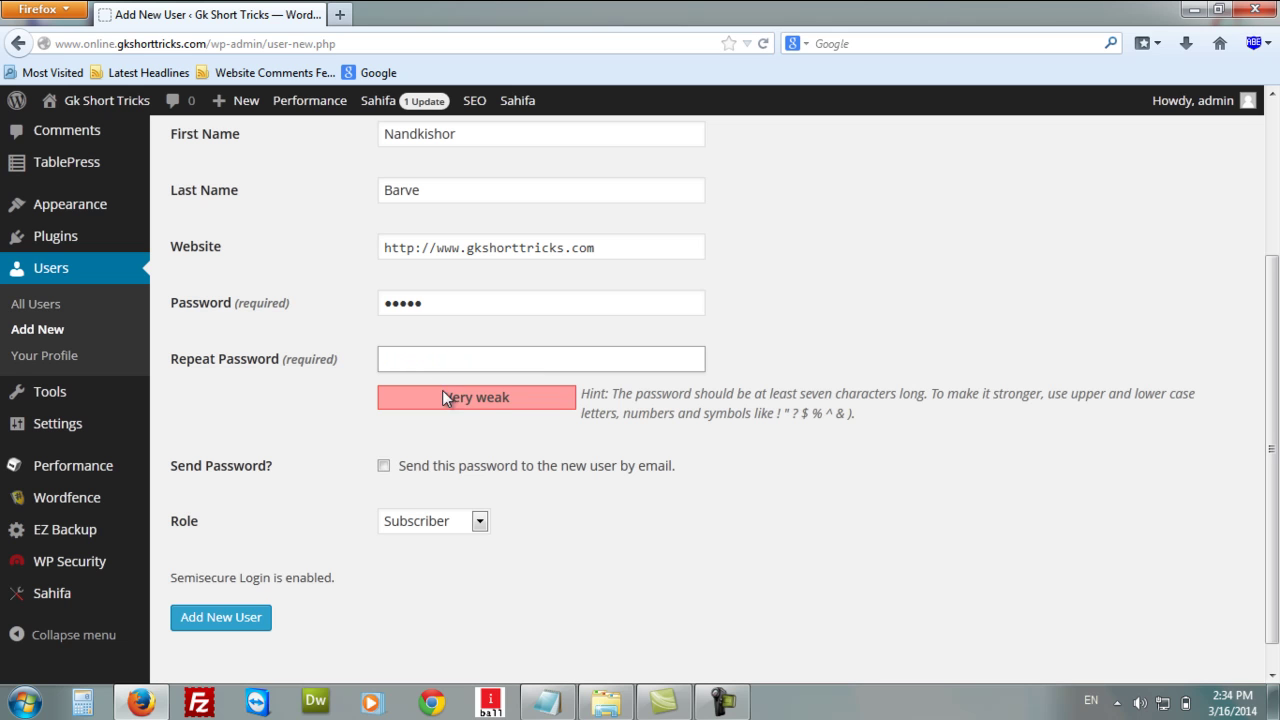
pyautogui.click(452, 311)
pyautogui.press('BackSpace')
pyautogui.press('BackSpace')
pyautogui.press('BackSpace')
pyautogui.press('BackSpace')
pyautogui.press('BackSpace')
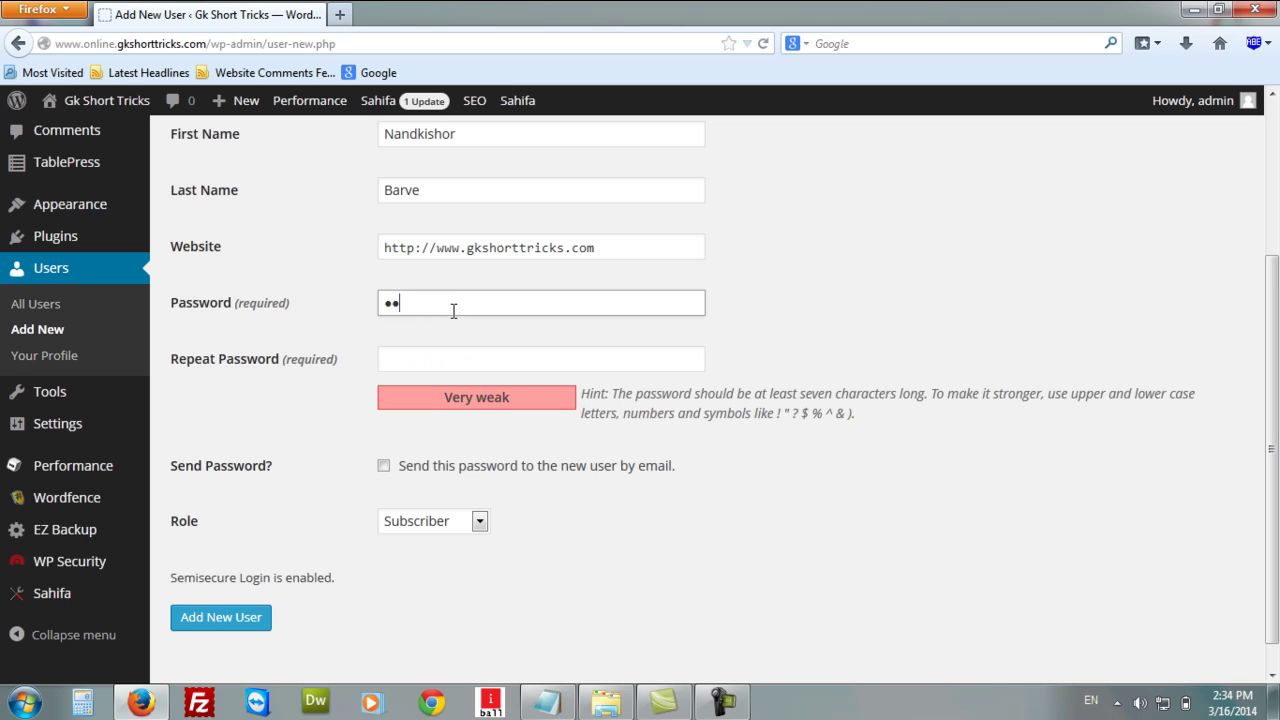
pyautogui.write('12345678901234')
pyautogui.click(471, 360)
pyautogui.write('12345678901234')
pyautogui.click(847, 500)
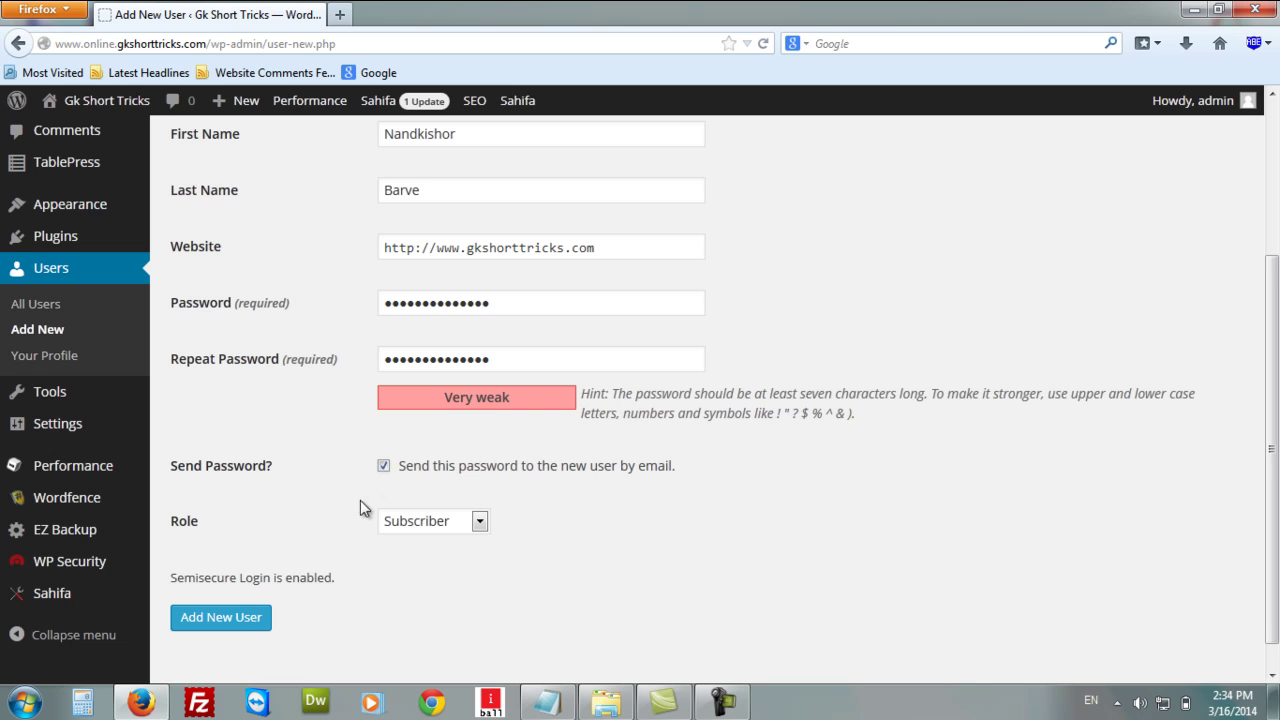
# Choose the Administrator role and add the new user.
pyautogui.scroll(-1, 350, 510)
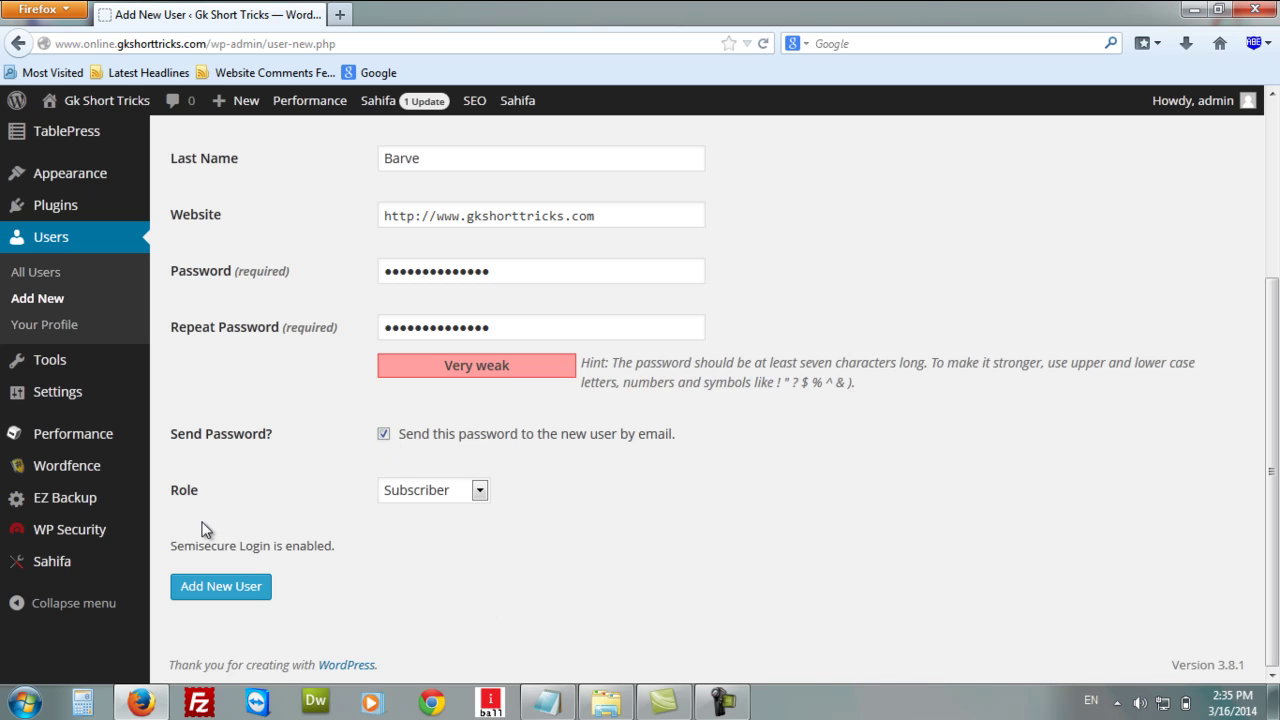
pyautogui.click(480, 491)
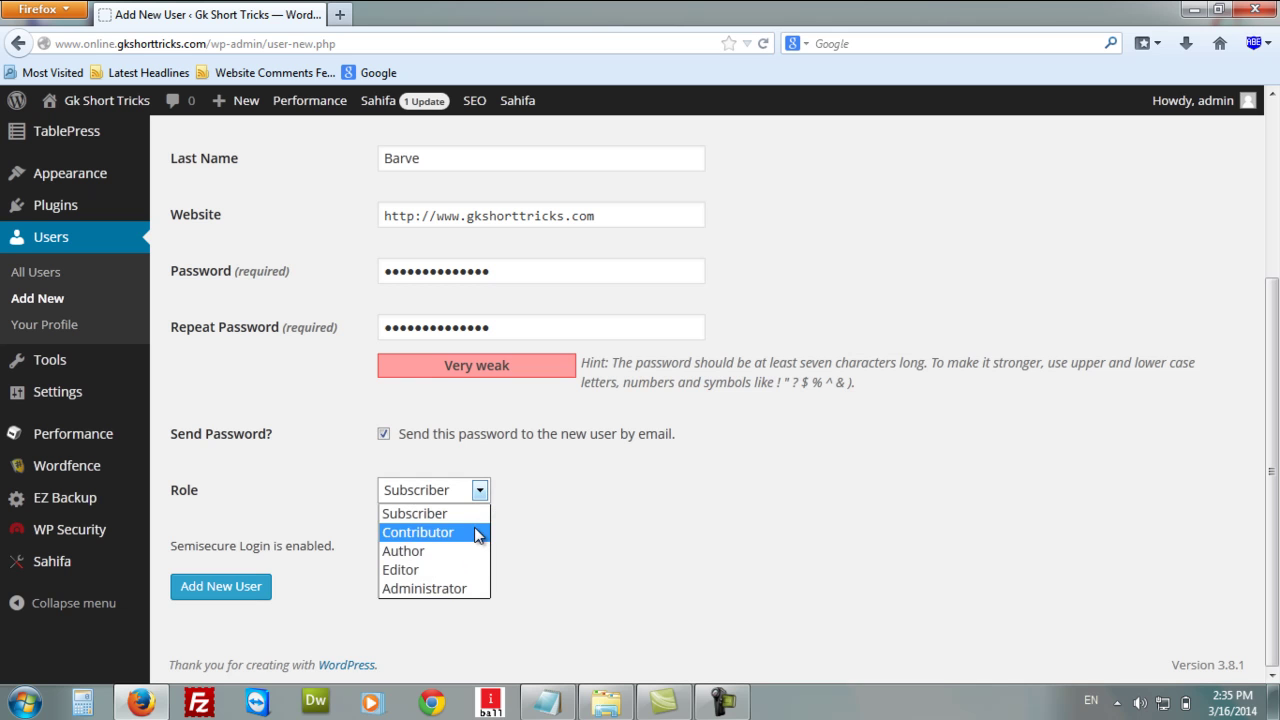
pyautogui.click(449, 589)
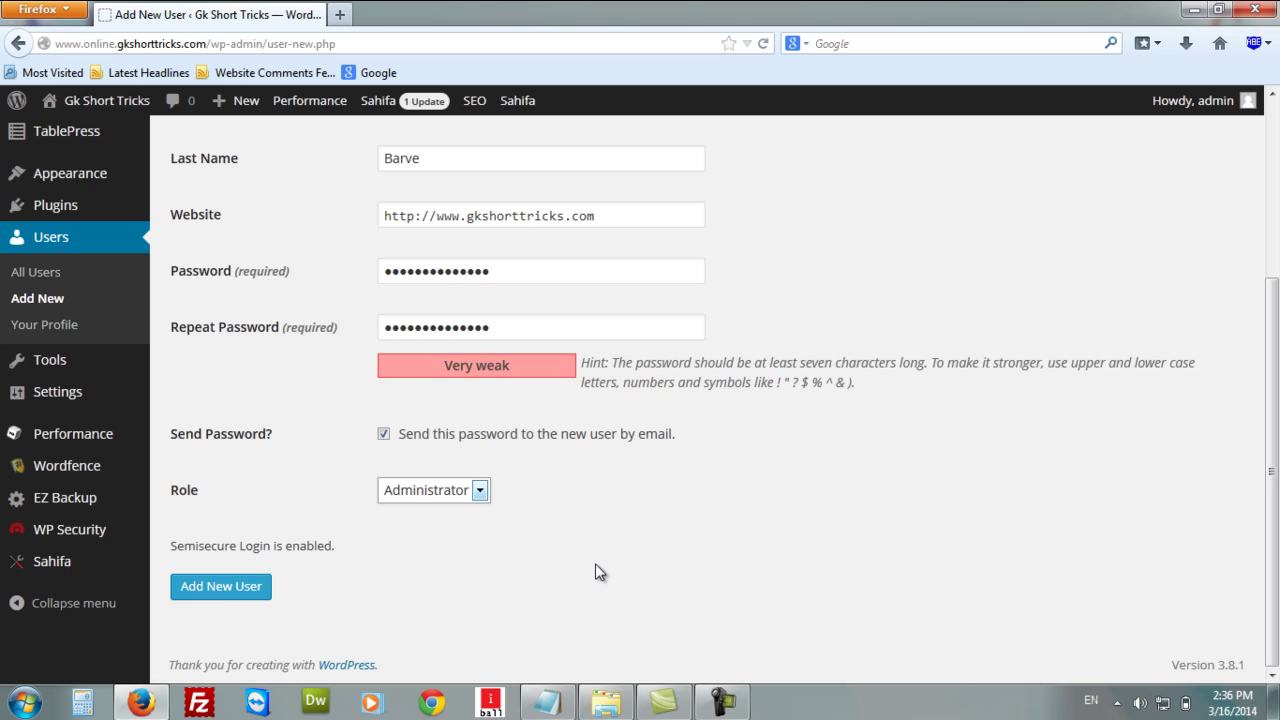
pyautogui.click(228, 598)
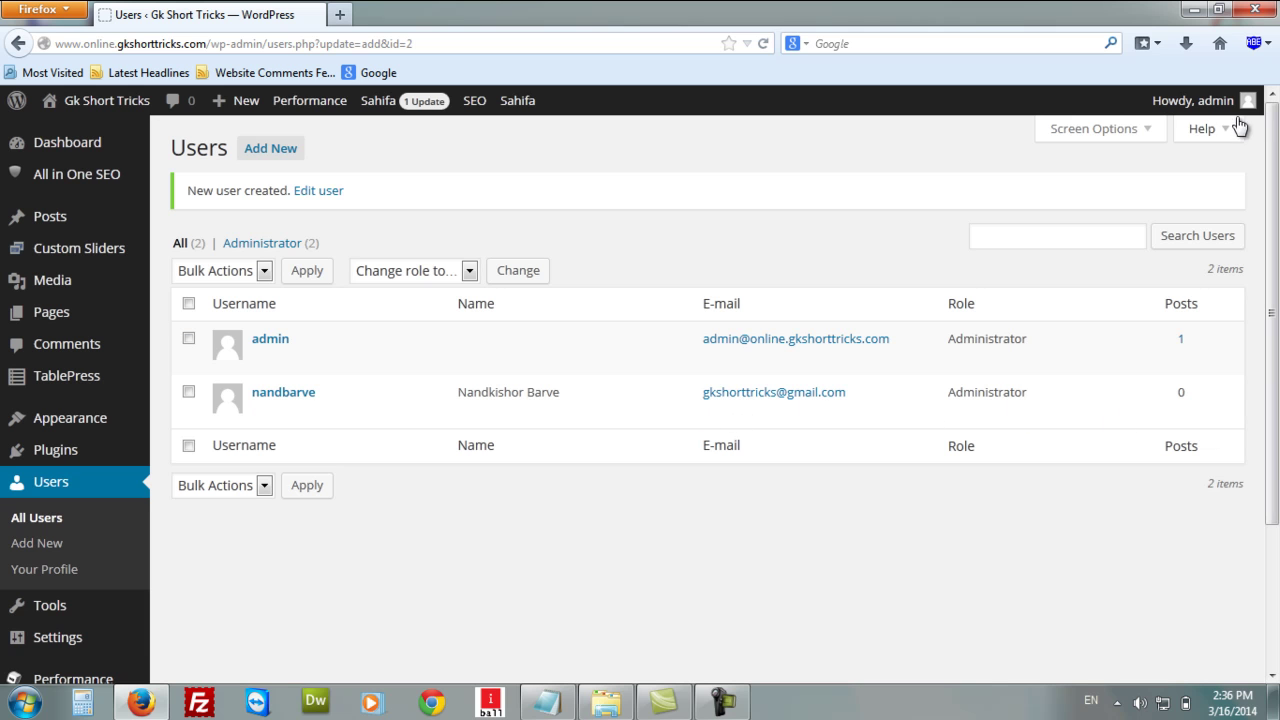
# Log out of the admin account from the 'Howdy, admin' toolbar menu.
pyautogui.moveTo(1248, 102)
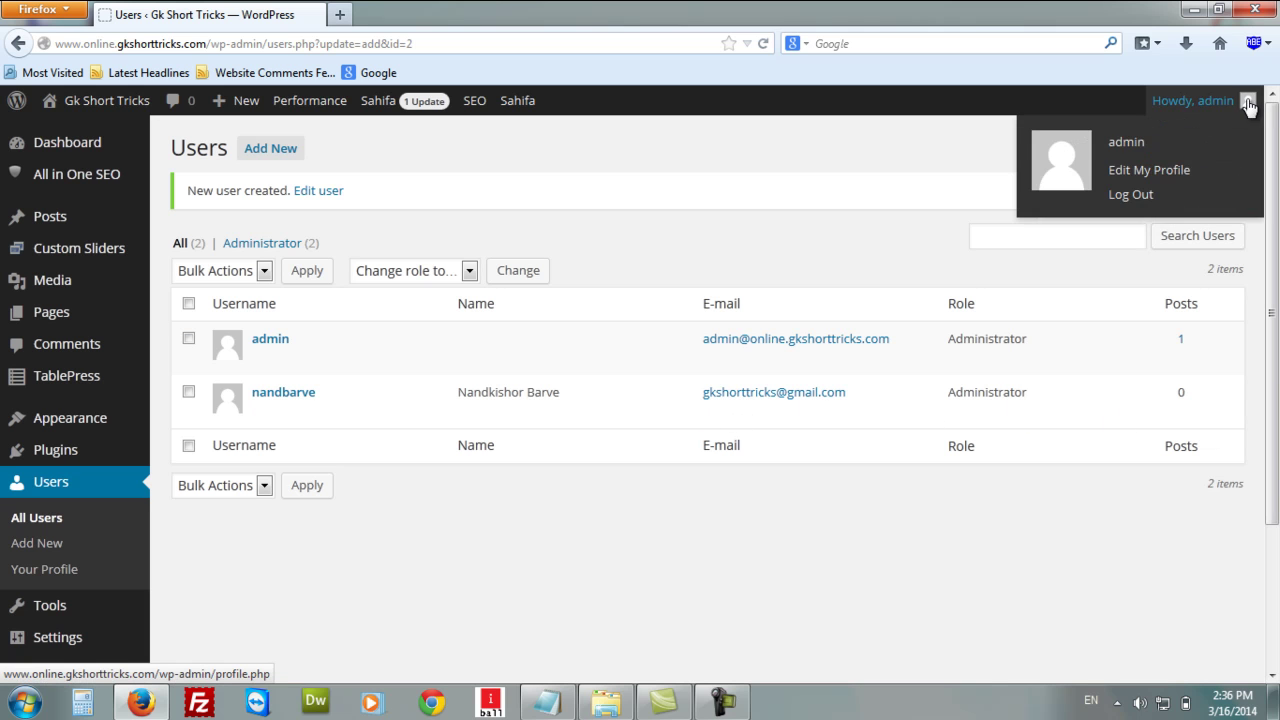
pyautogui.click(1148, 195)
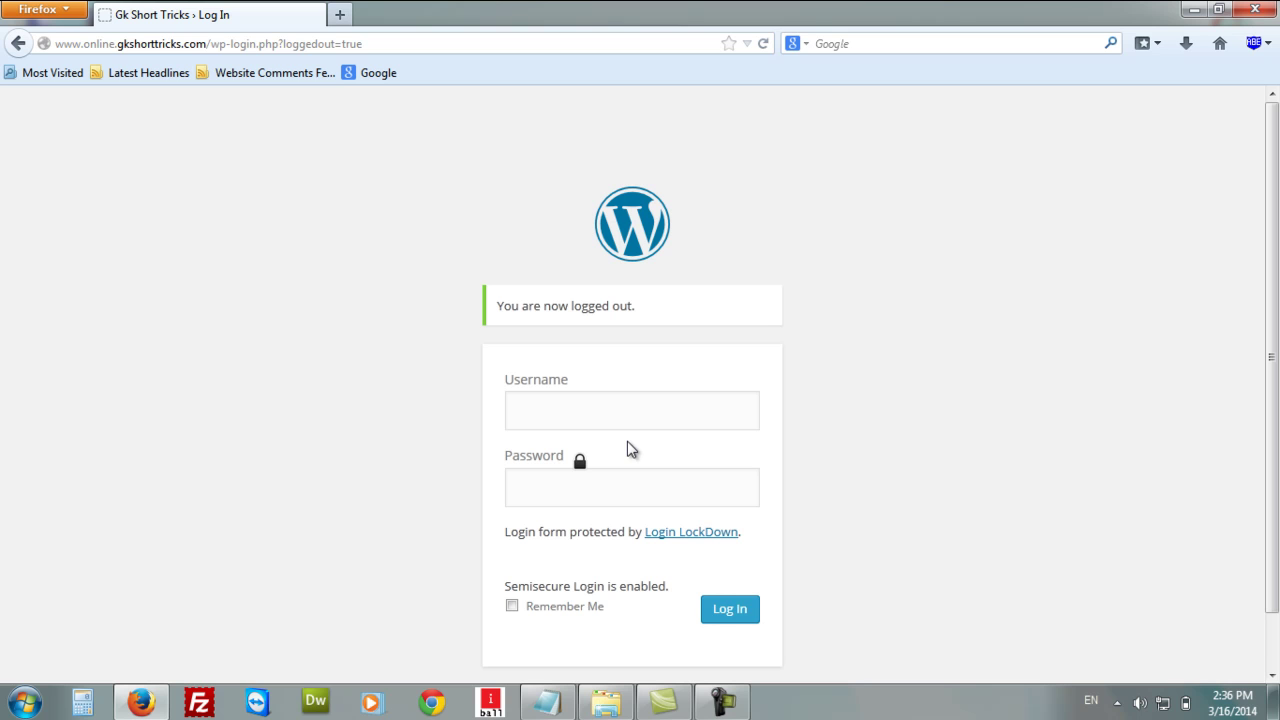
# Log in with the new administrator's username and password, declining Firefox's save-password offer.
pyautogui.click(624, 414)
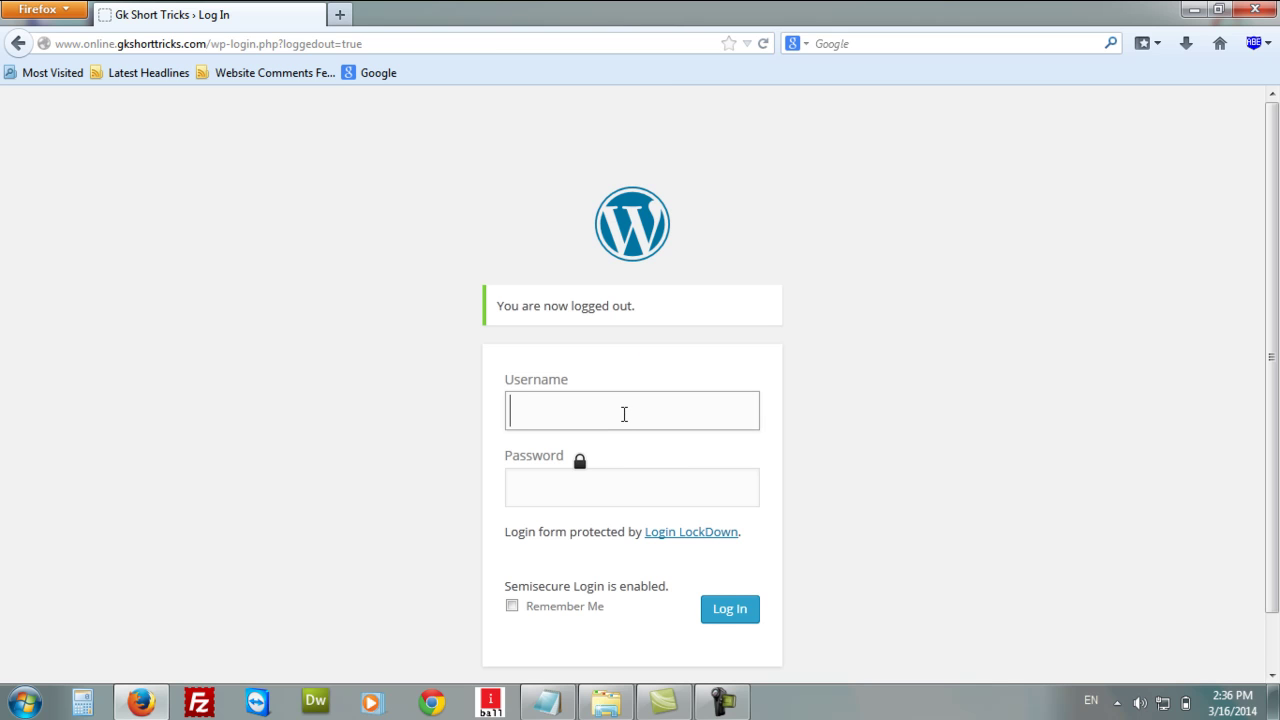
pyautogui.press('Tab')
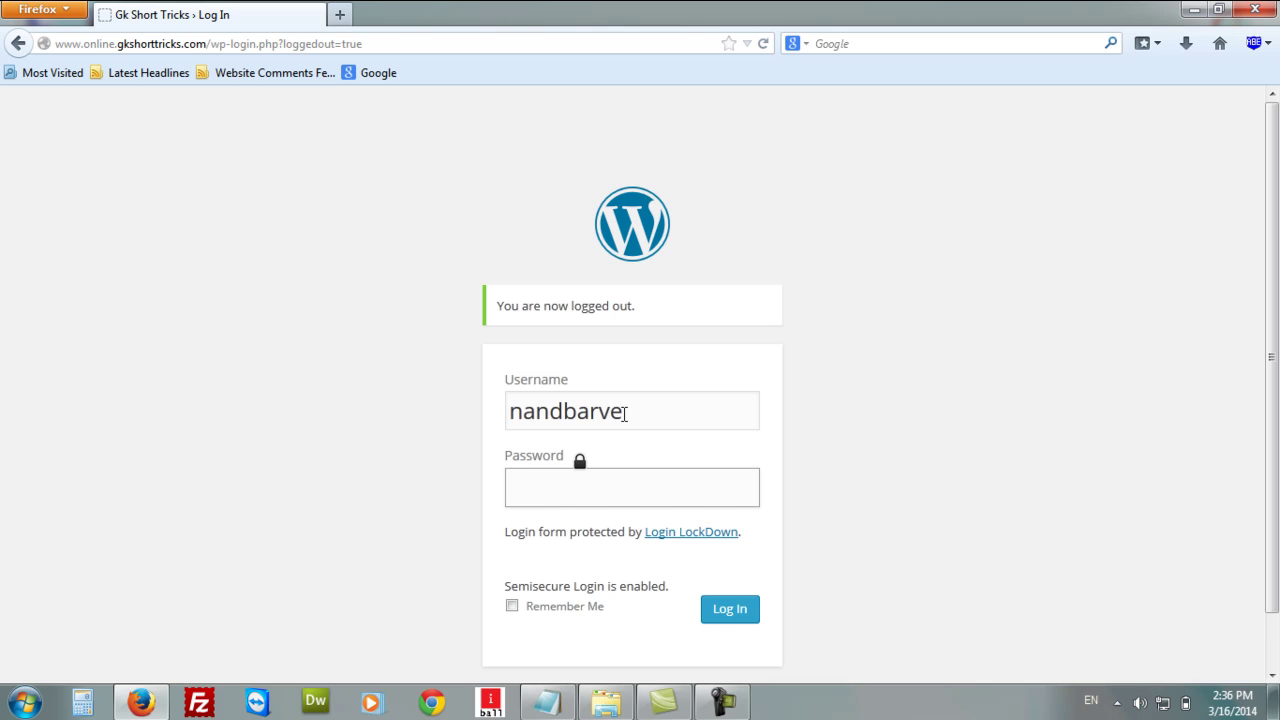
pyautogui.write('•••••••••••••')
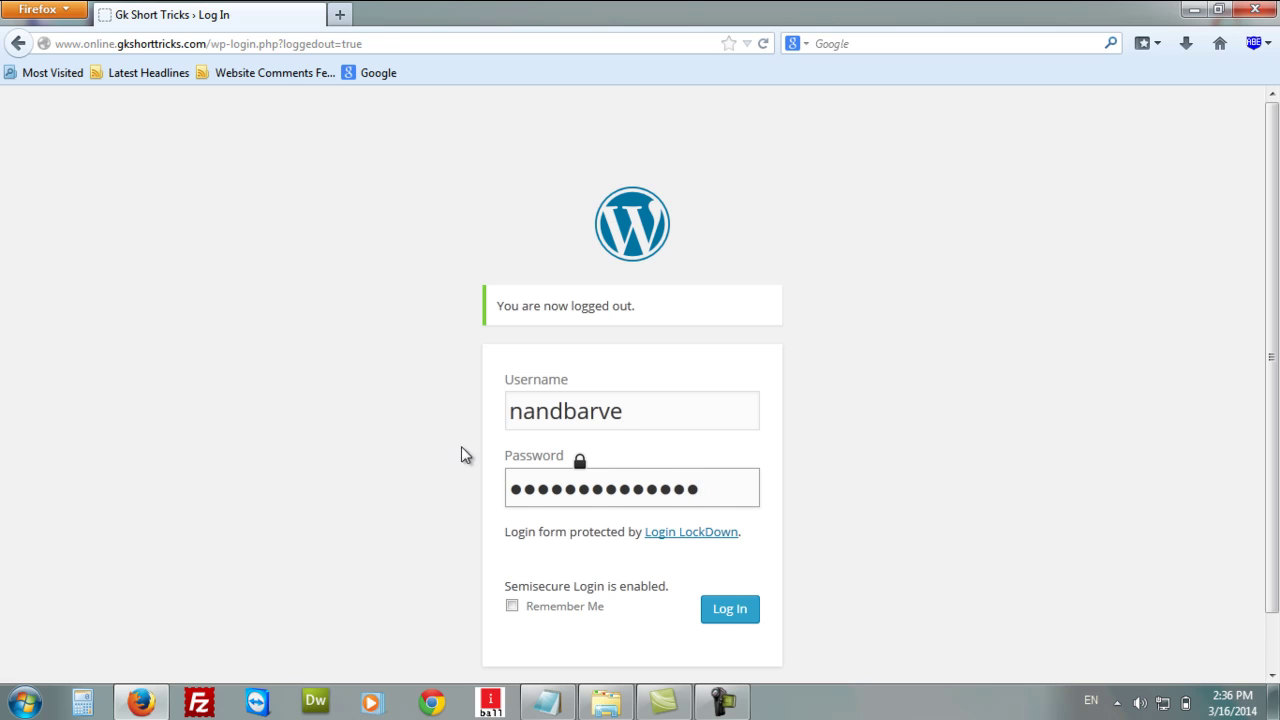
pyautogui.click(745, 618)
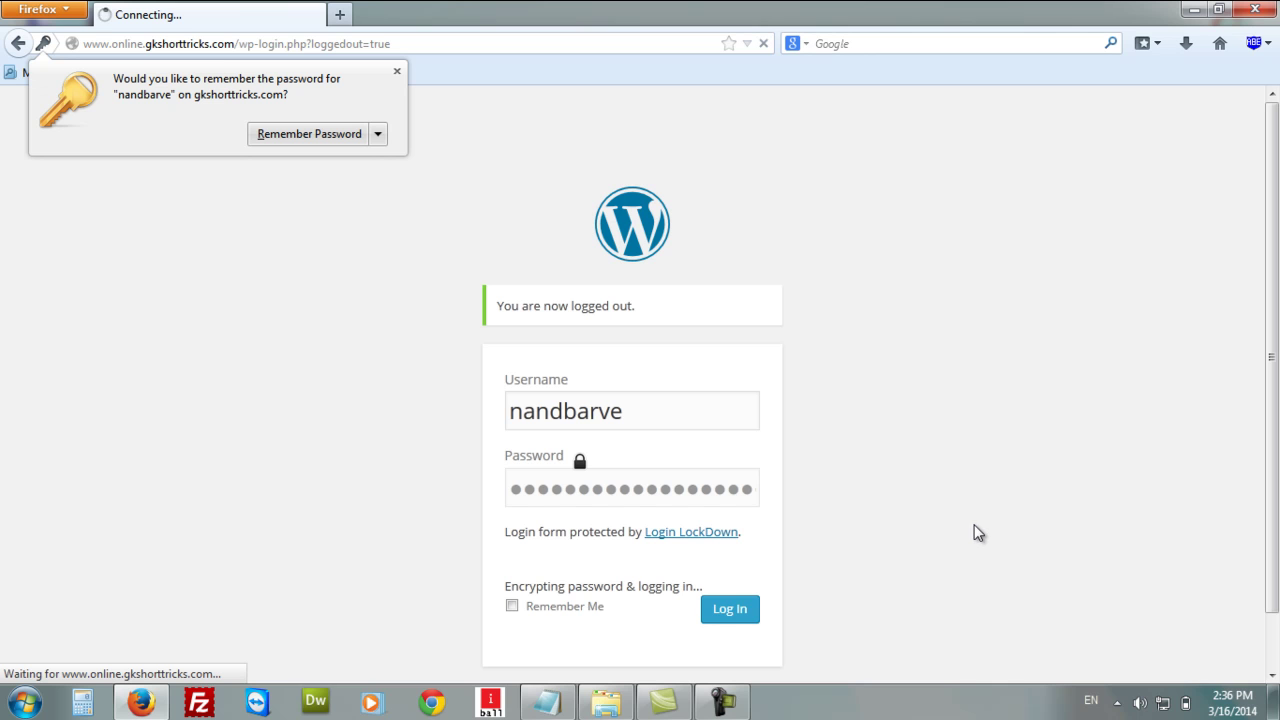
pyautogui.click(397, 71)
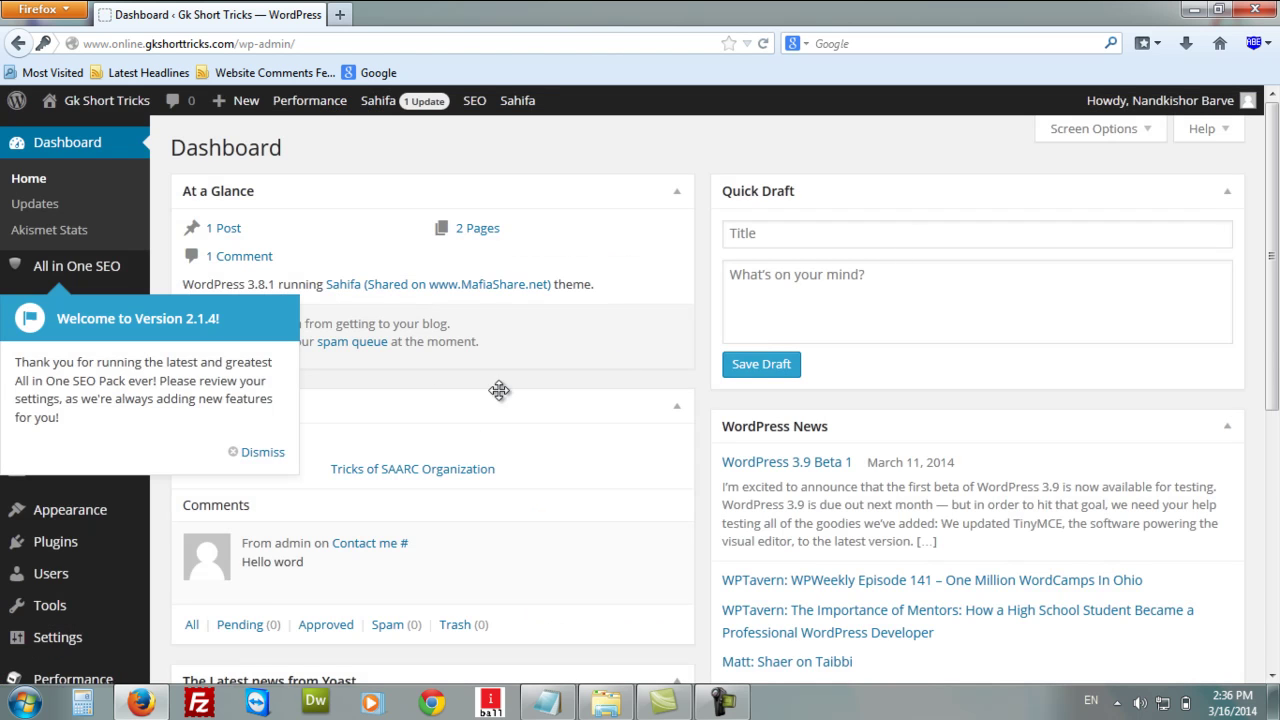
# Dismiss the All in One SEO welcome notice and go to Users > All Users.
pyautogui.click(255, 452)
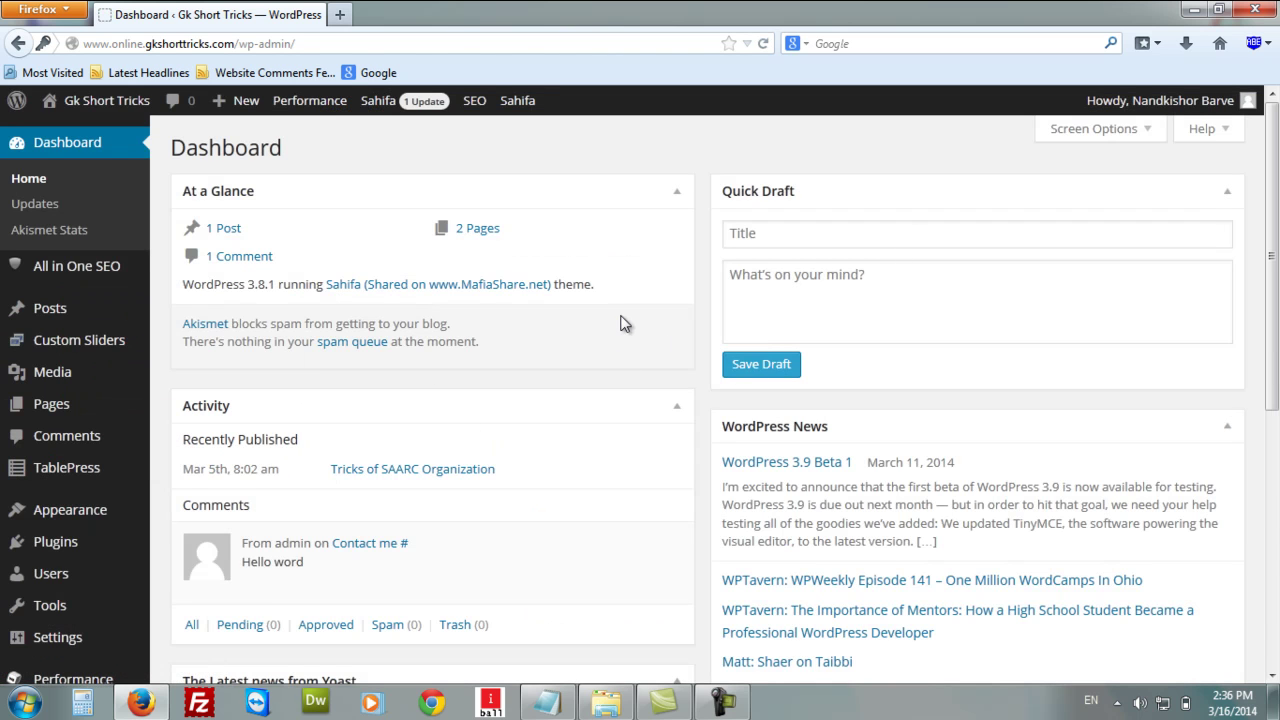
pyautogui.scroll(-4, 605, 333)
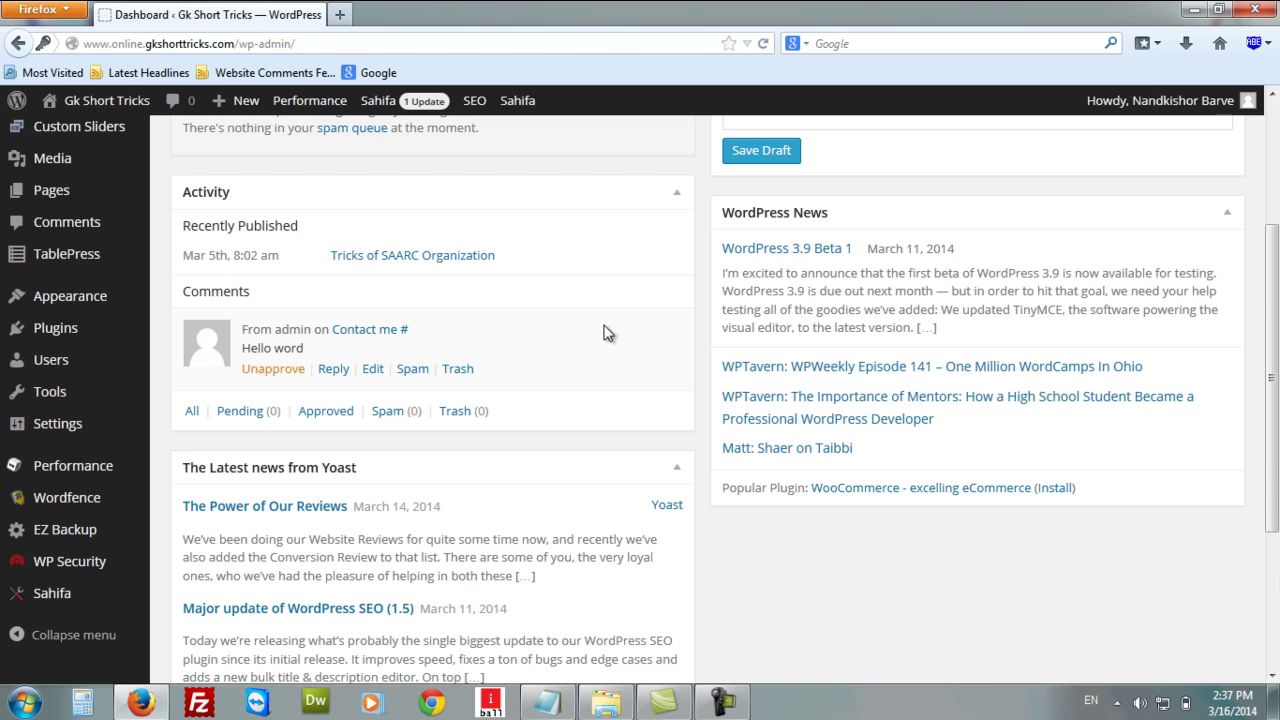
pyautogui.scroll(-4, 605, 333)
pyautogui.moveTo(60, 212)
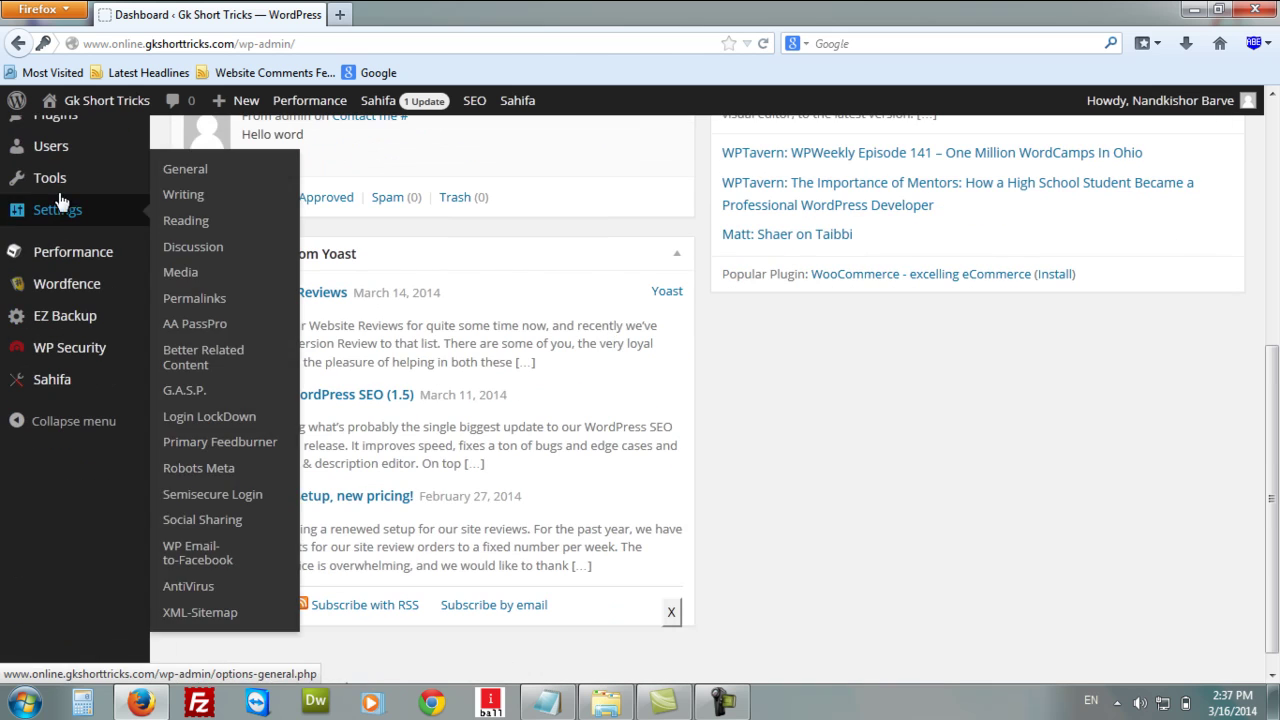
pyautogui.moveTo(51, 149)
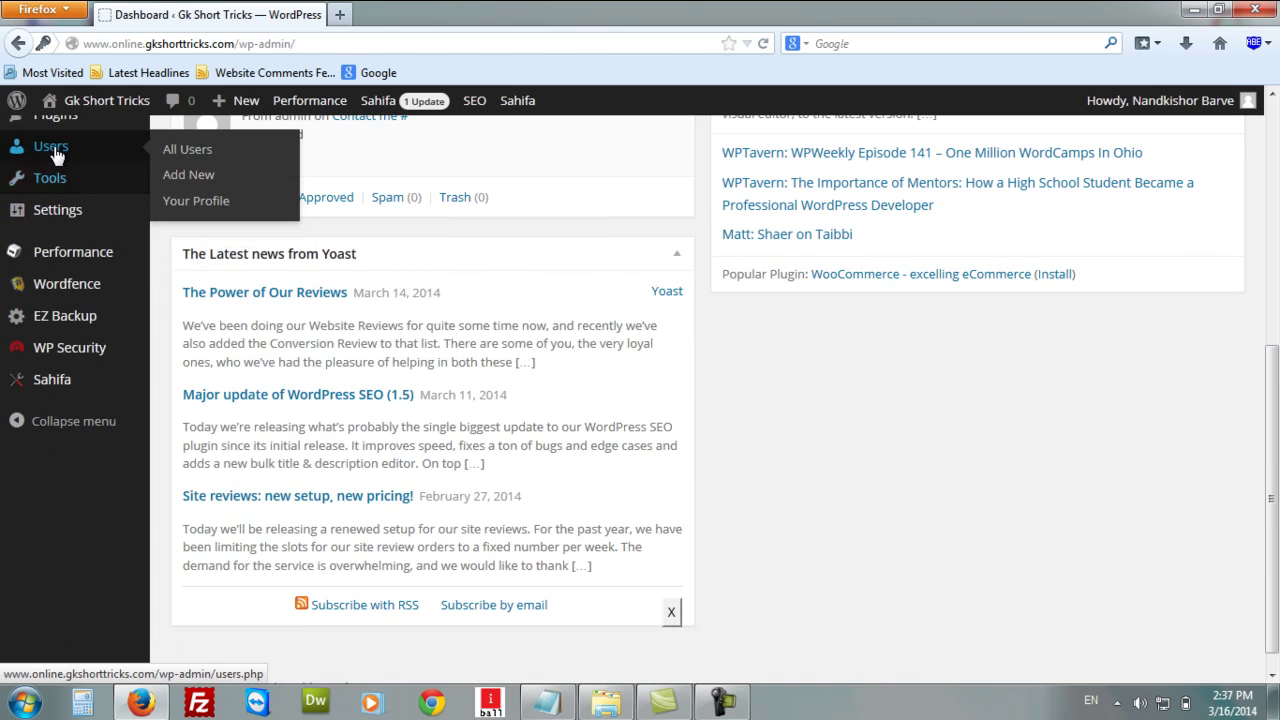
pyautogui.click(178, 150)
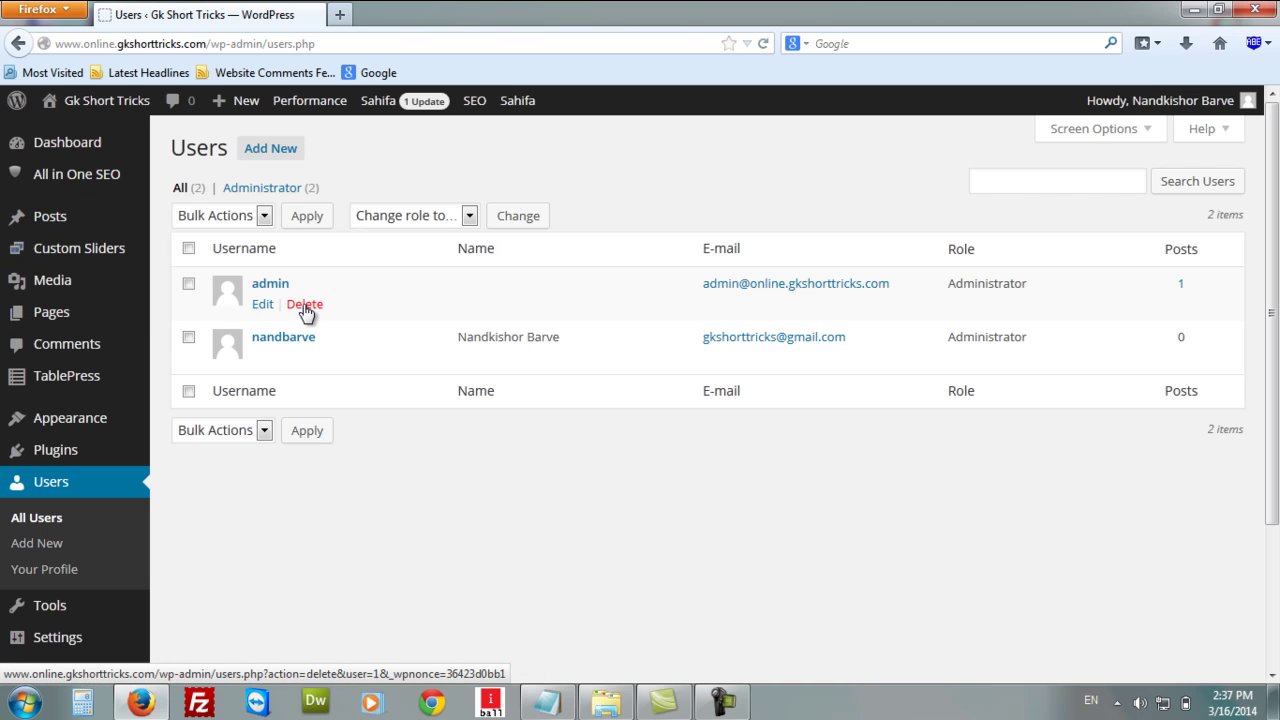
# Delete the original admin account, attributing all its posts to the new administrator.
pyautogui.click(305, 306)
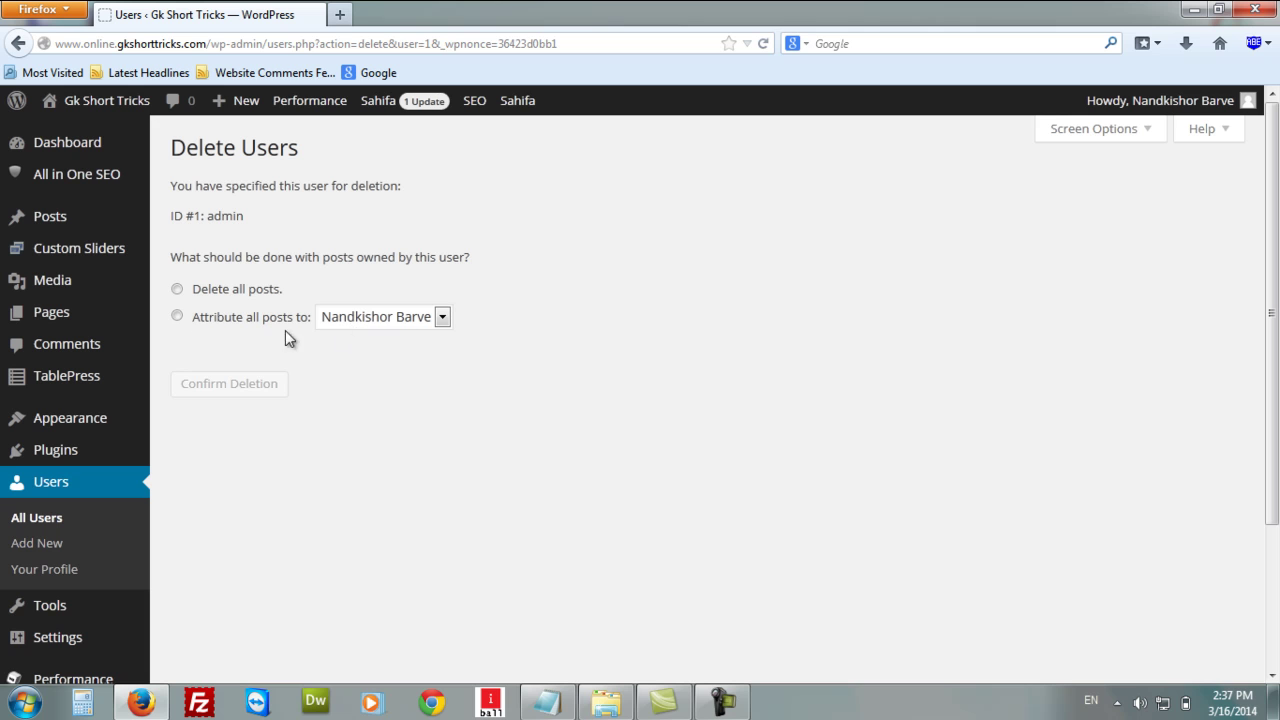
pyautogui.click(177, 318)
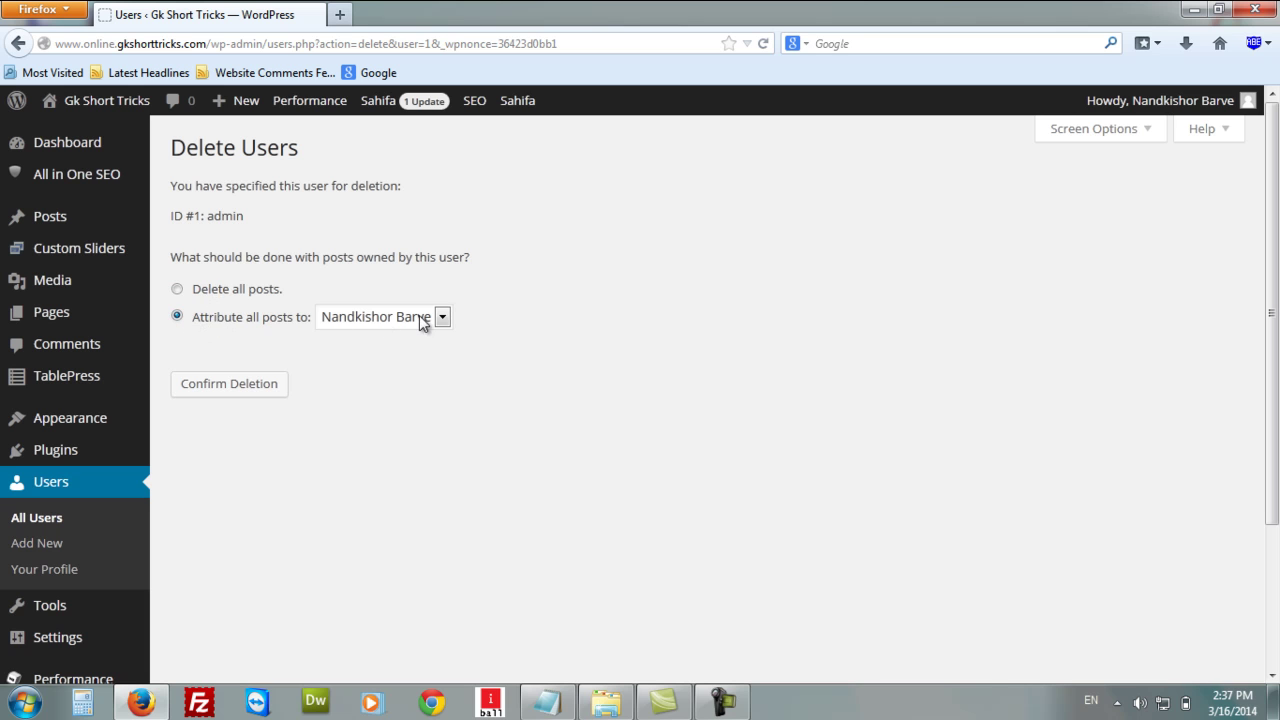
pyautogui.click(237, 386)
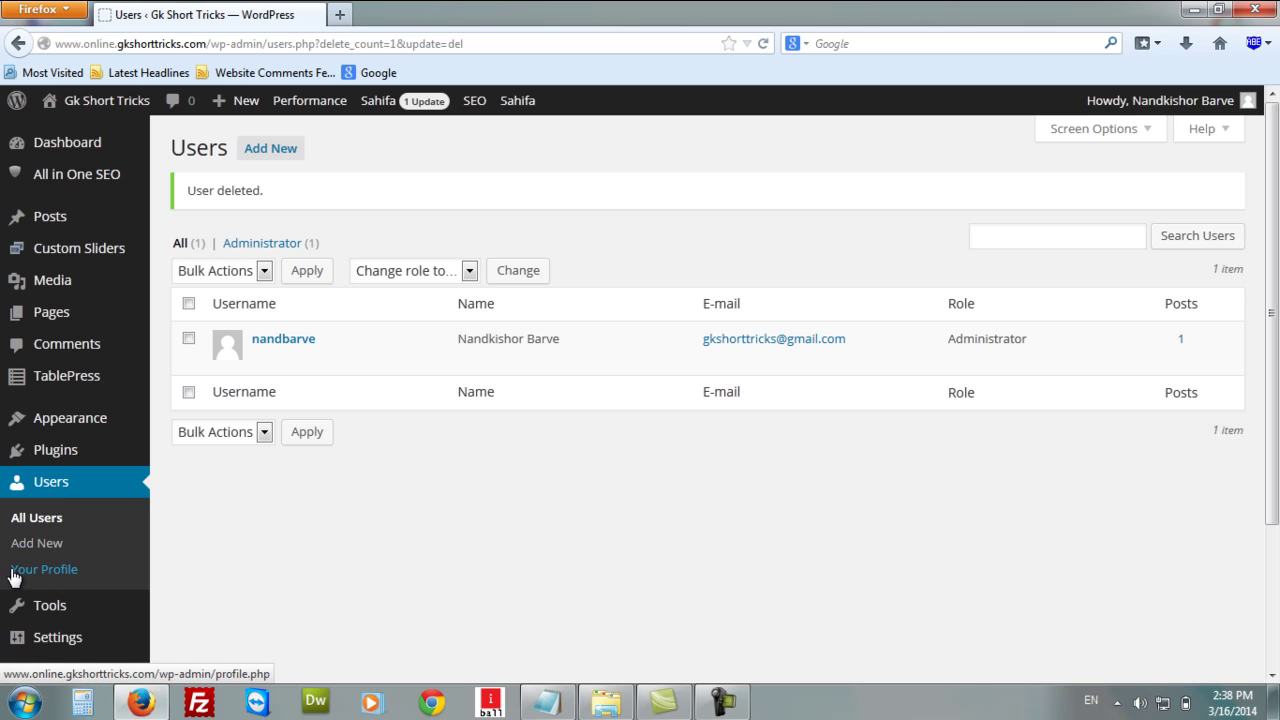
# Go to Users > Your Profile in the admin sidebar.
pyautogui.click(63, 577)
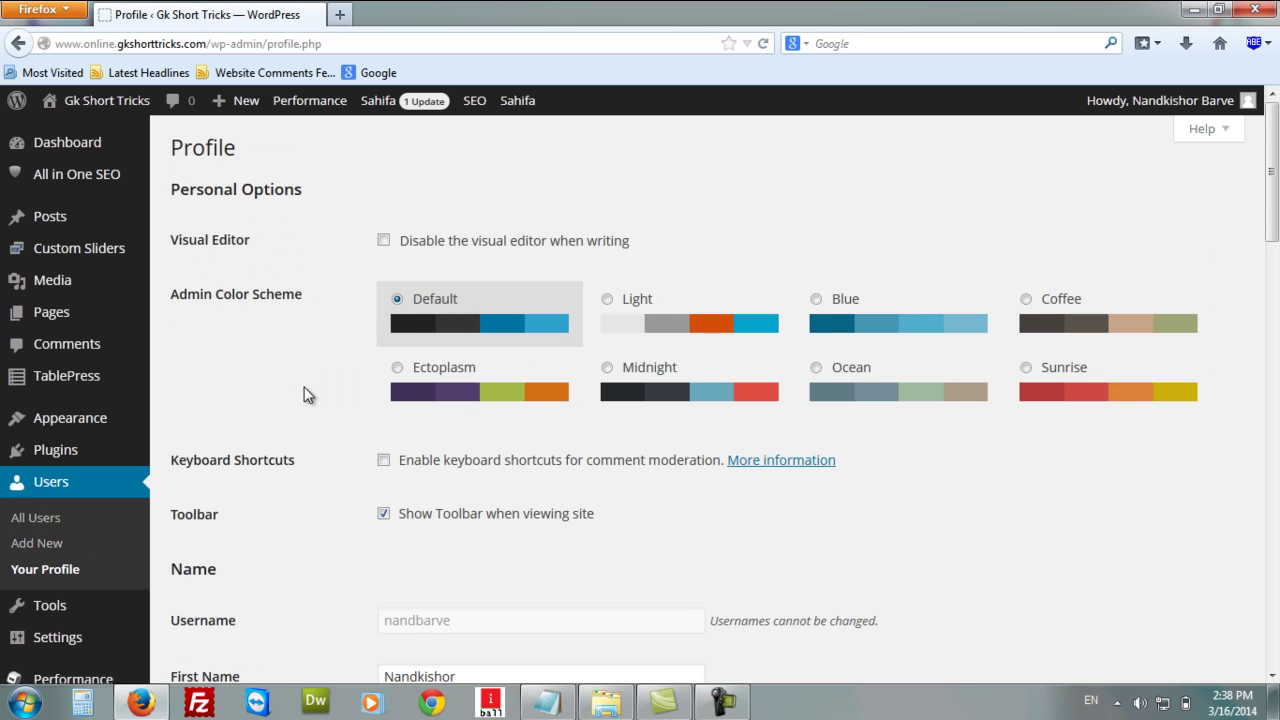
# Preview the Light, Blue, Coffee, Ectoplasm and Ocean admin colour schemes.
pyautogui.scroll(-2, 266, 387)
pyautogui.scroll(2, 266, 387)
pyautogui.scroll(-2, 682, 254)
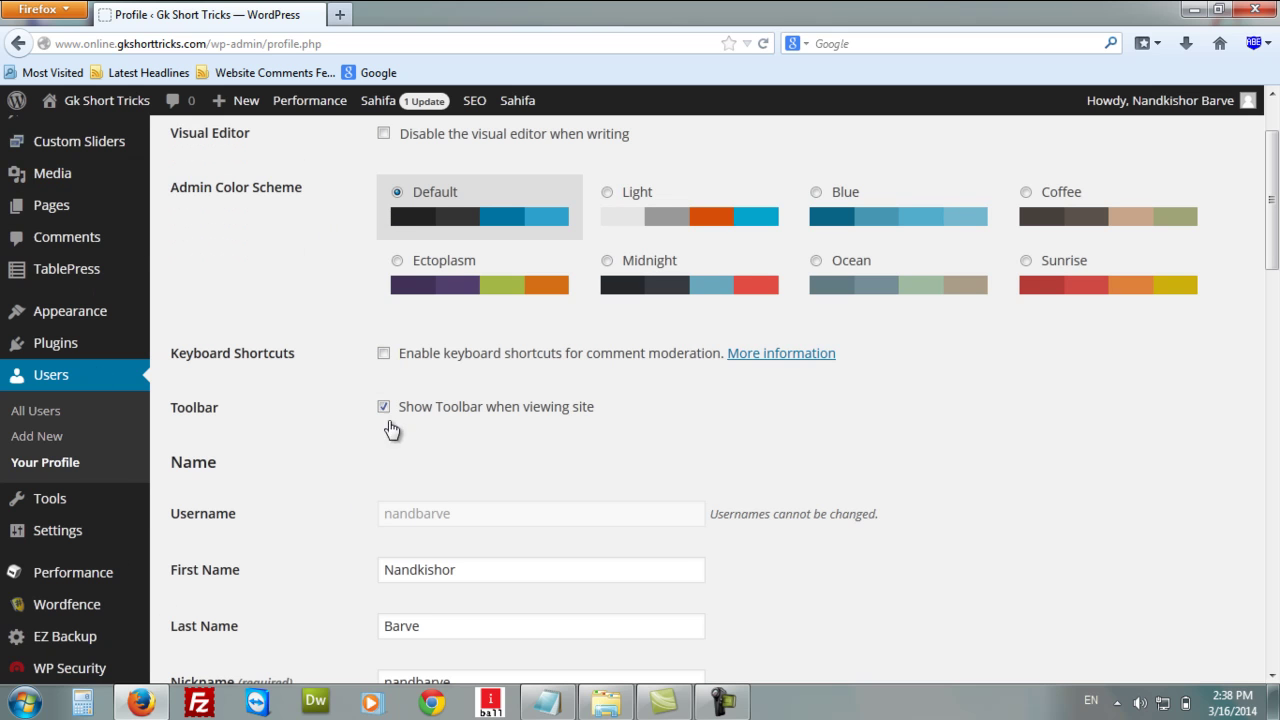
pyautogui.click(609, 193)
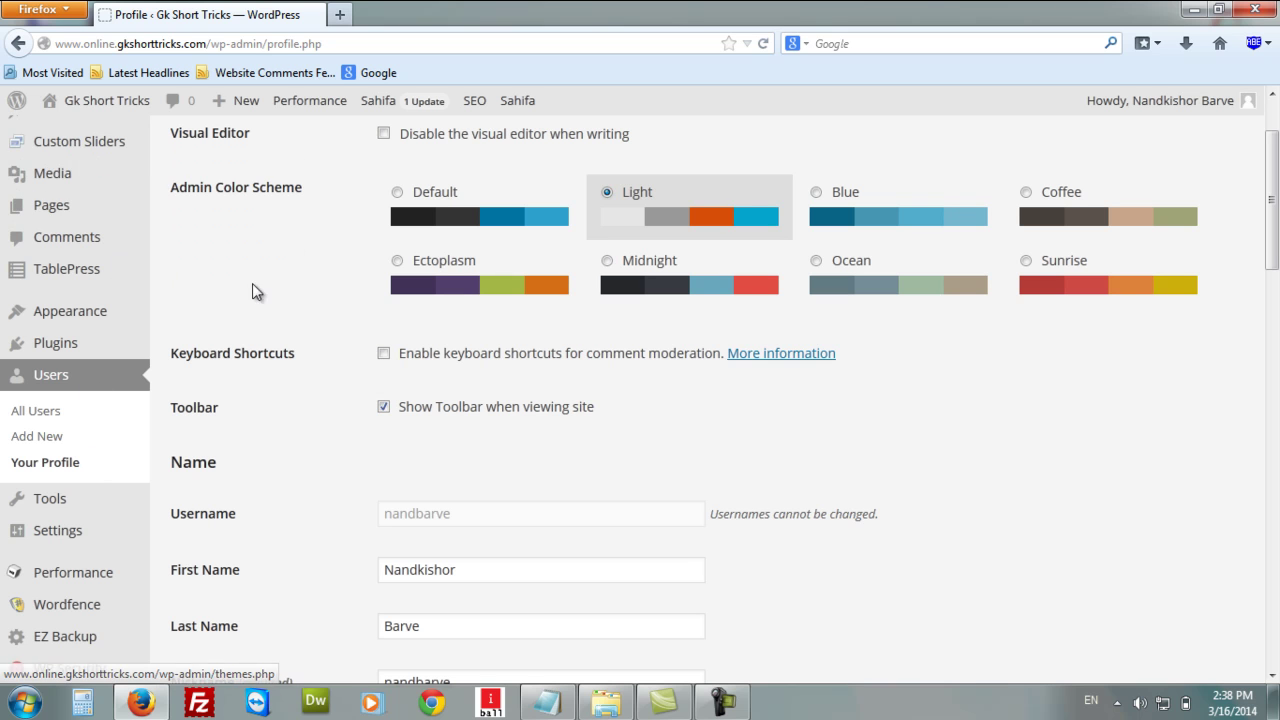
pyautogui.click(817, 193)
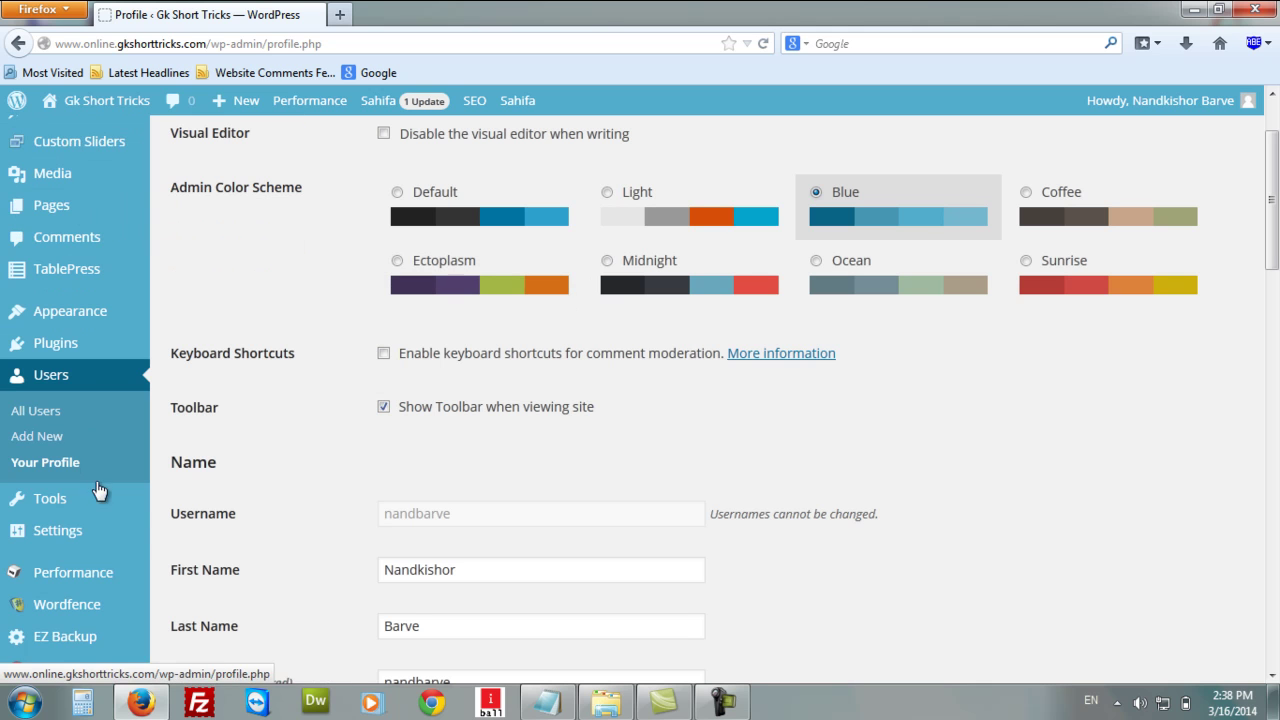
pyautogui.click(1027, 194)
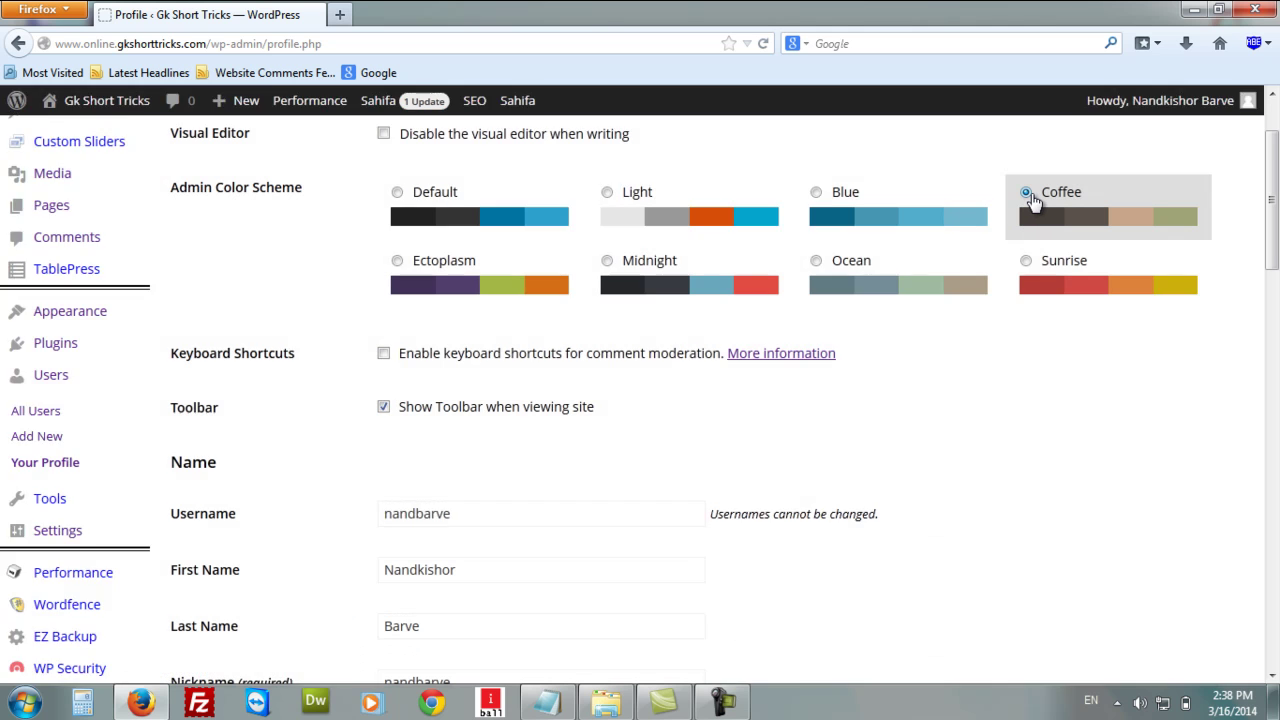
pyautogui.moveTo(86, 284)
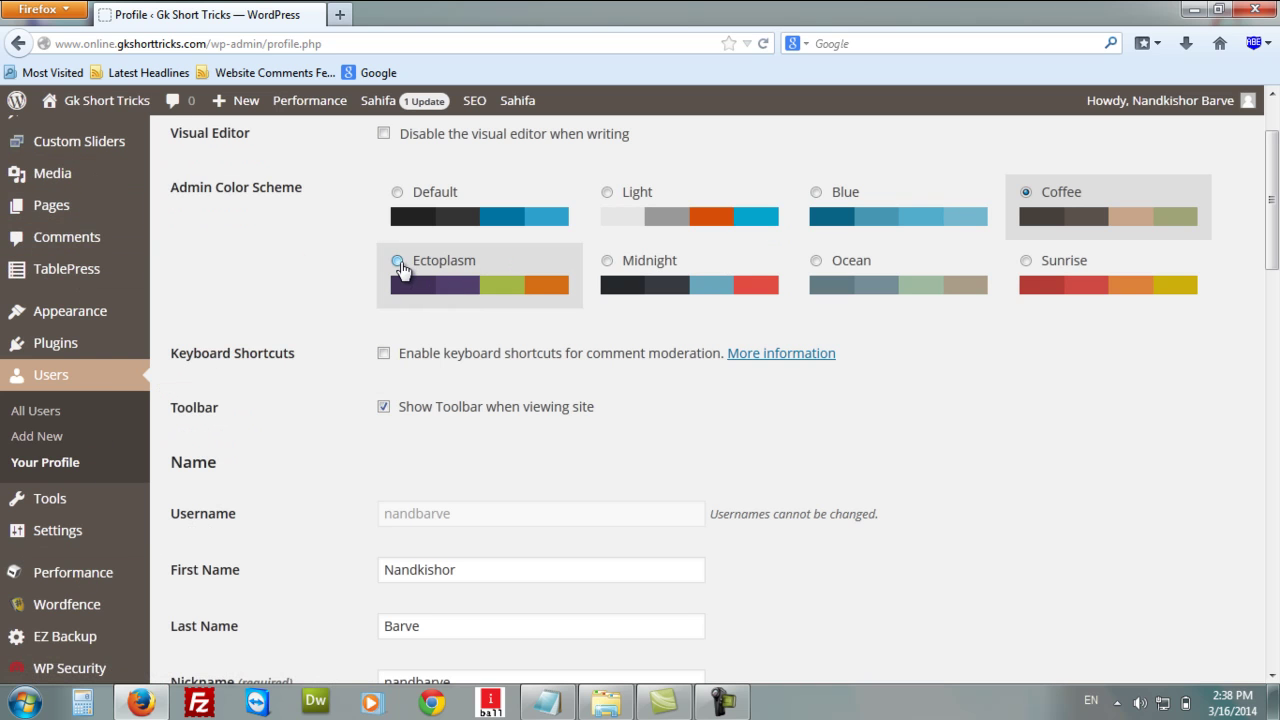
pyautogui.click(398, 262)
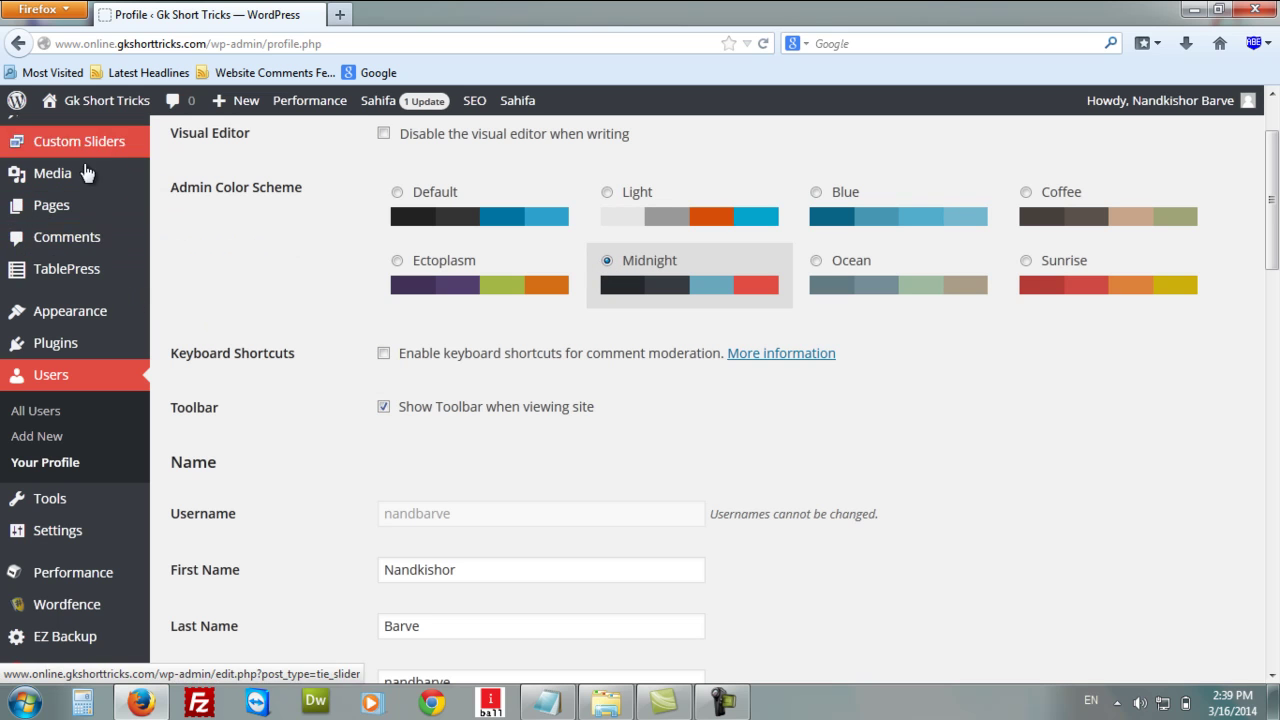
pyautogui.click(817, 263)
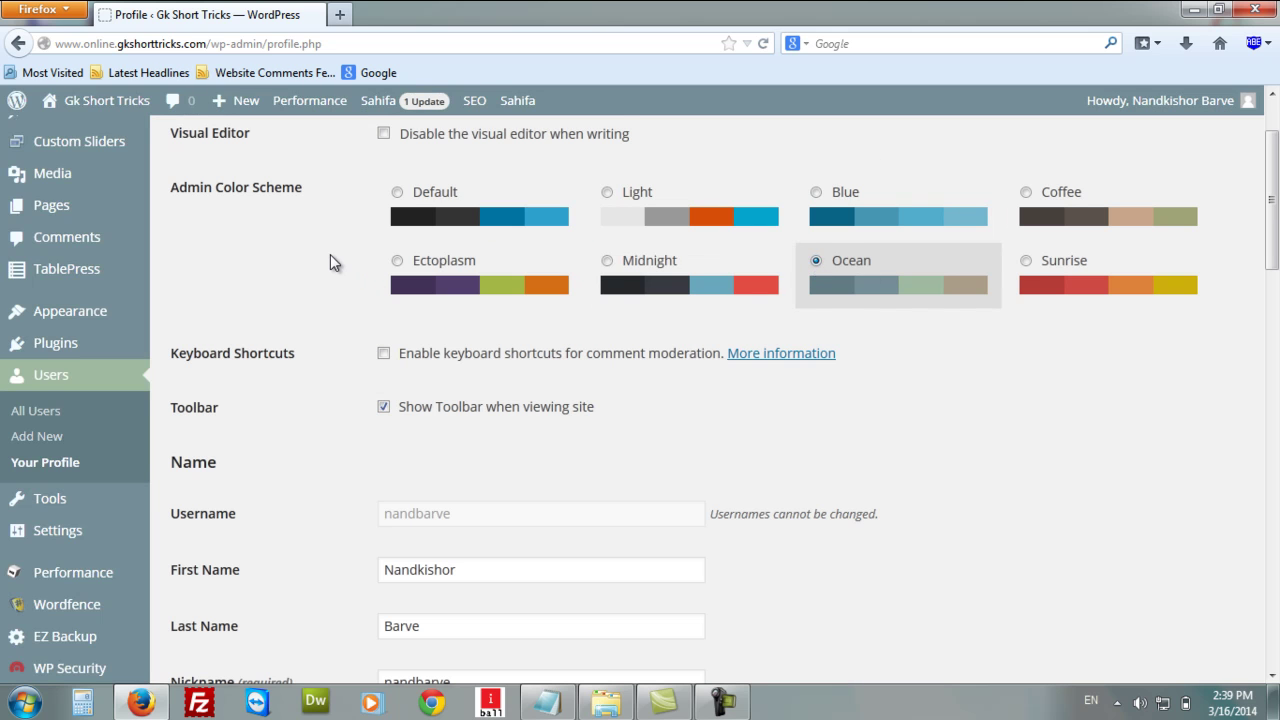
# Settle on the Sunrise admin colour scheme for the profile.
pyautogui.scroll(-2, 330, 260)
pyautogui.scroll(4, 390, 286)
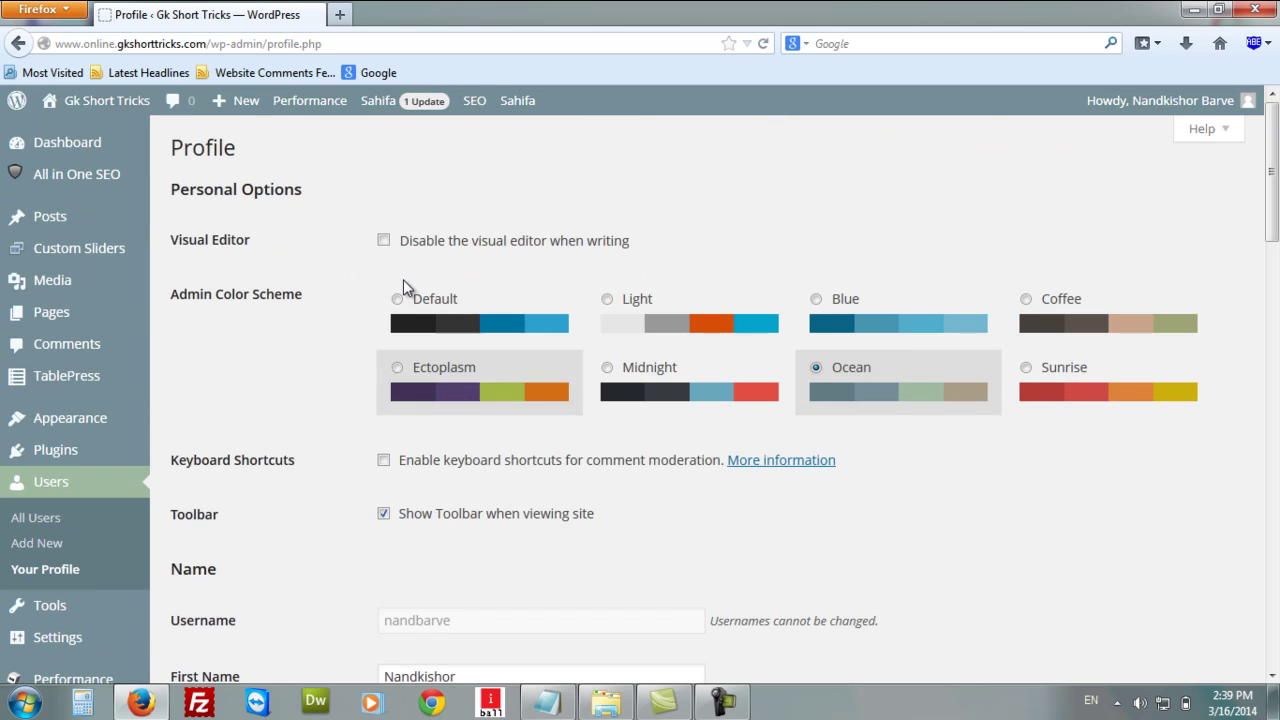
pyautogui.click(1026, 369)
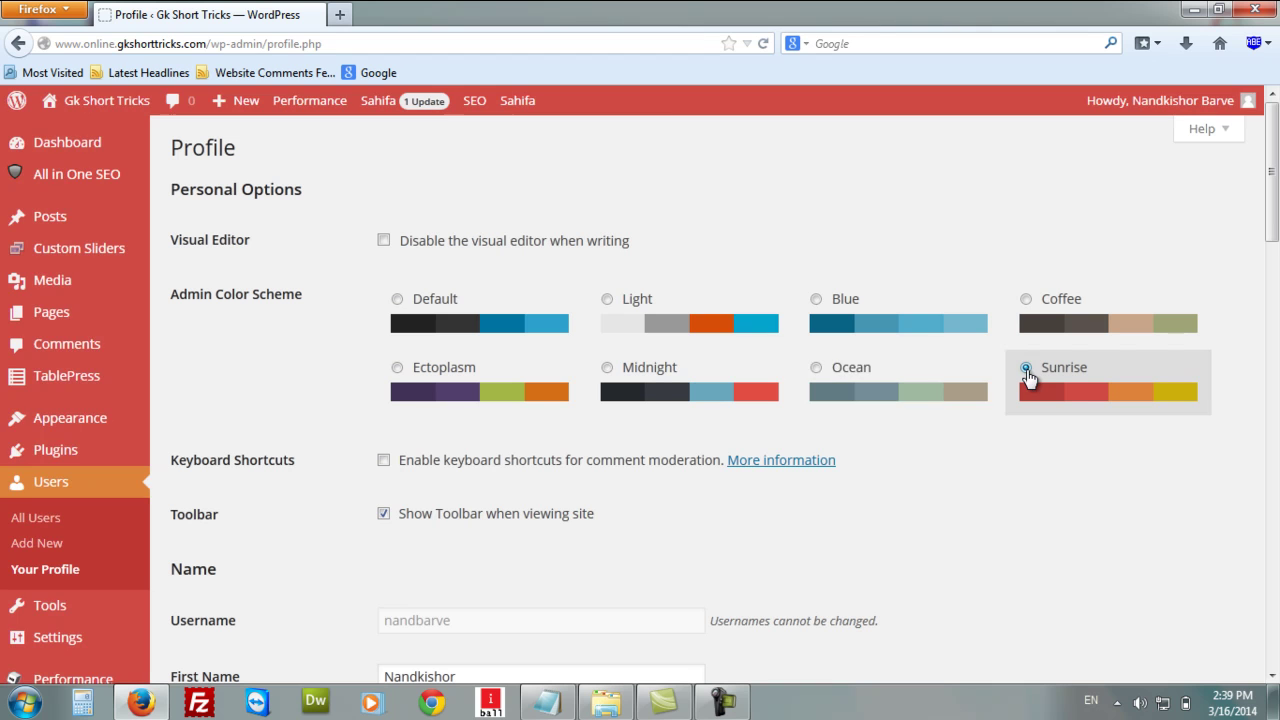
pyautogui.scroll(-2, 223, 385)
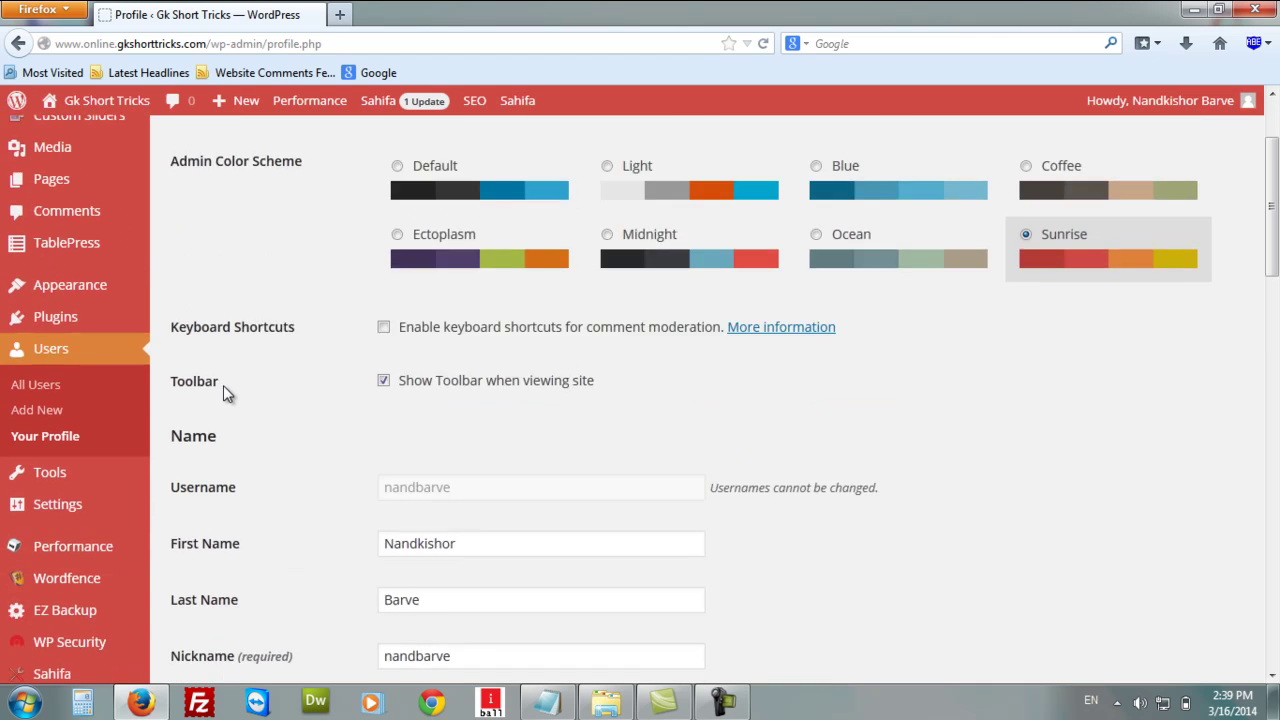
pyautogui.scroll(-1, 223, 385)
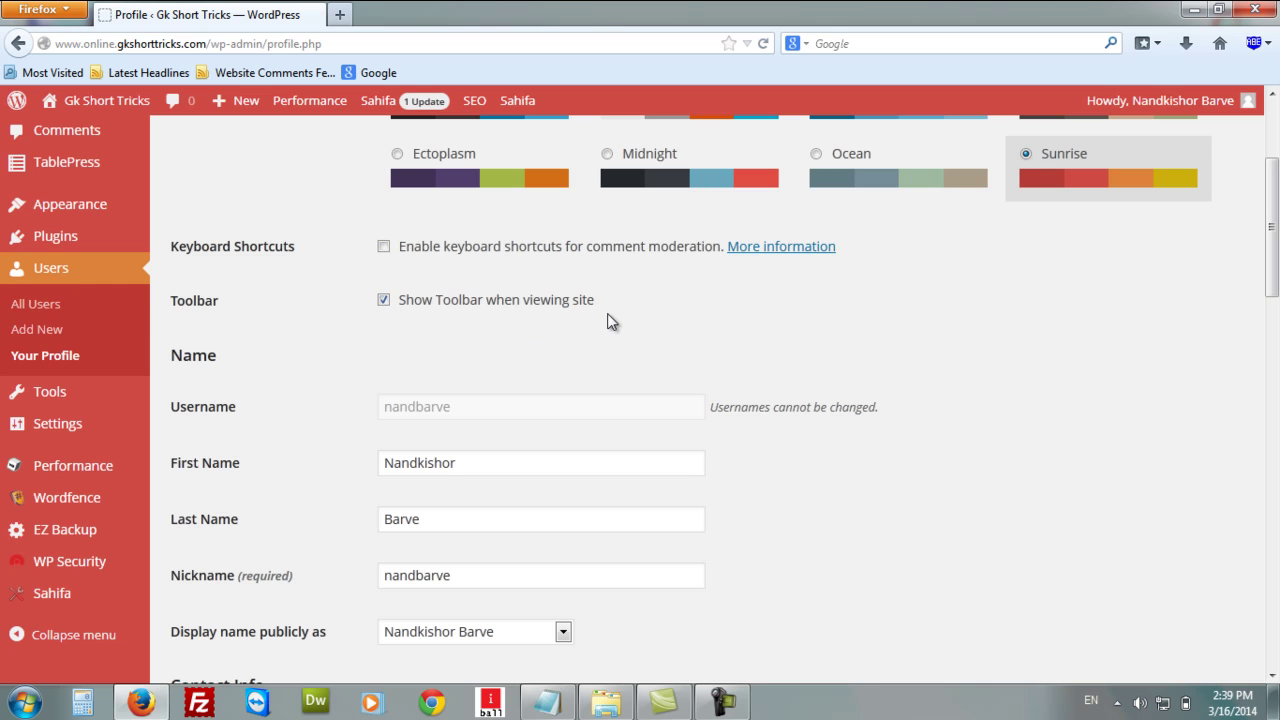
# Open the Gk Short Tricks site in a new tab, browse it, then return to the profile.
pyautogui.moveTo(70, 102)
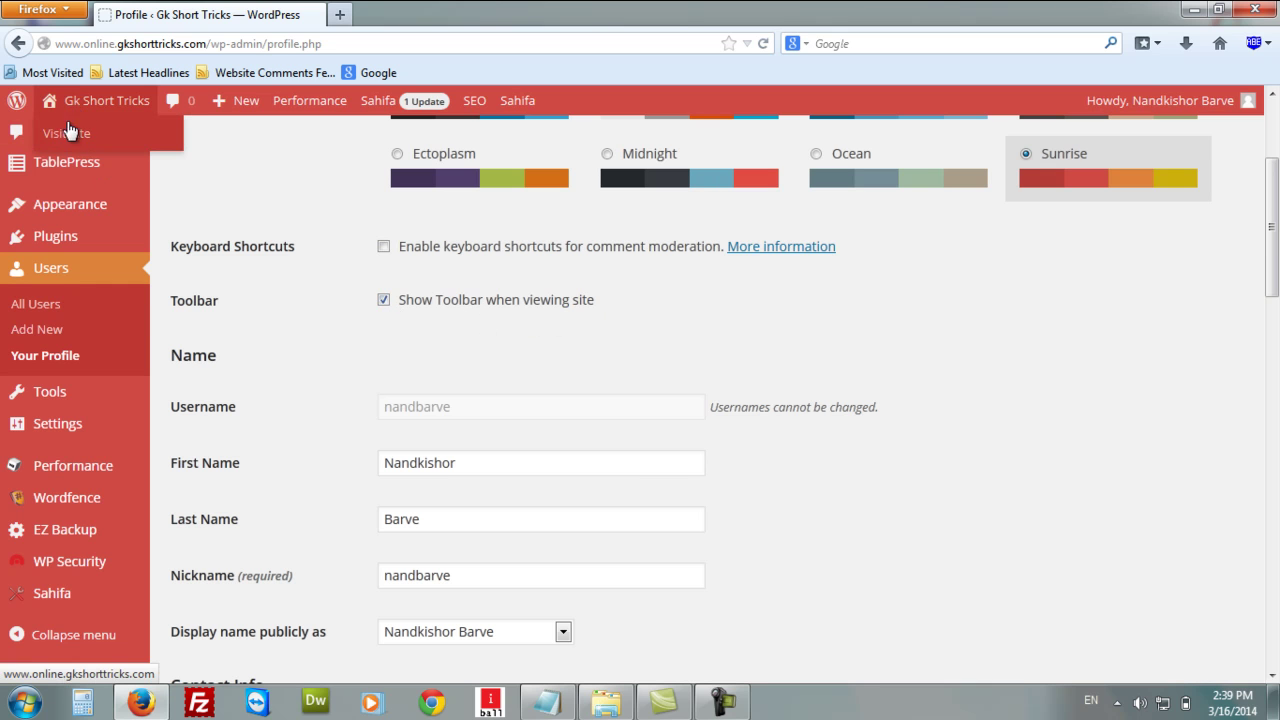
pyautogui.rightClick(64, 132)
pyautogui.click(143, 143)
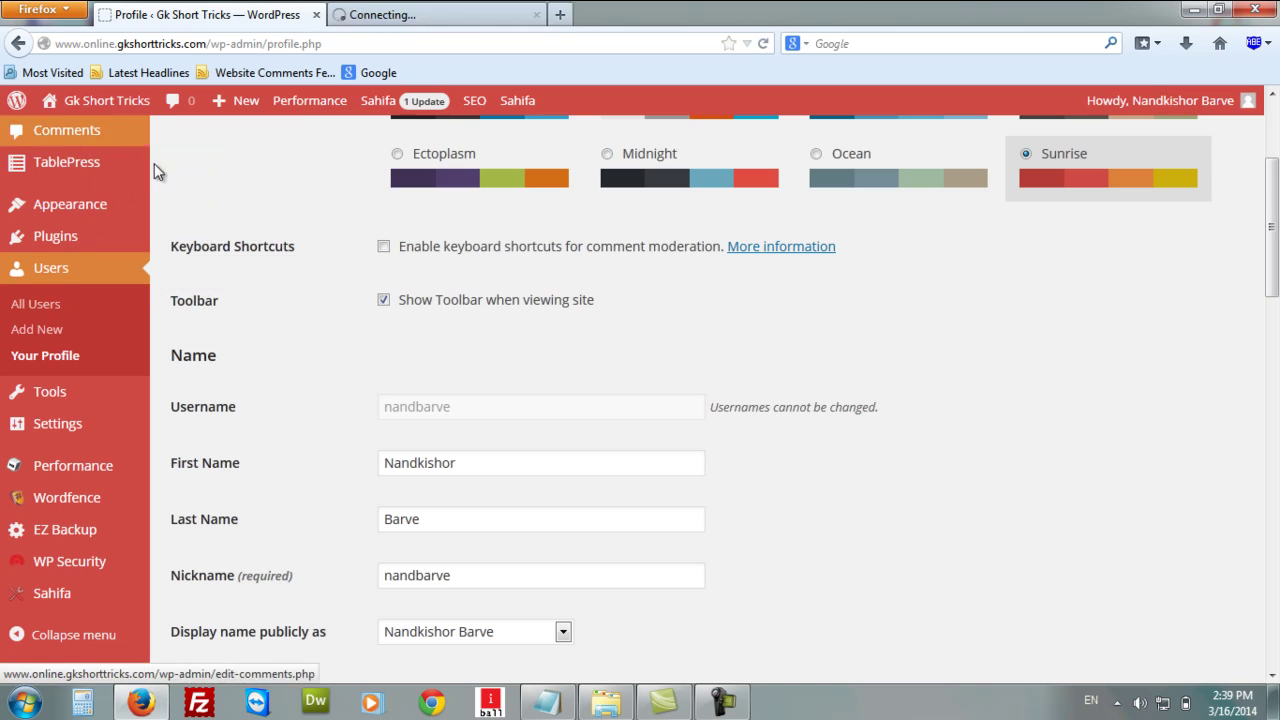
pyautogui.click(406, 16)
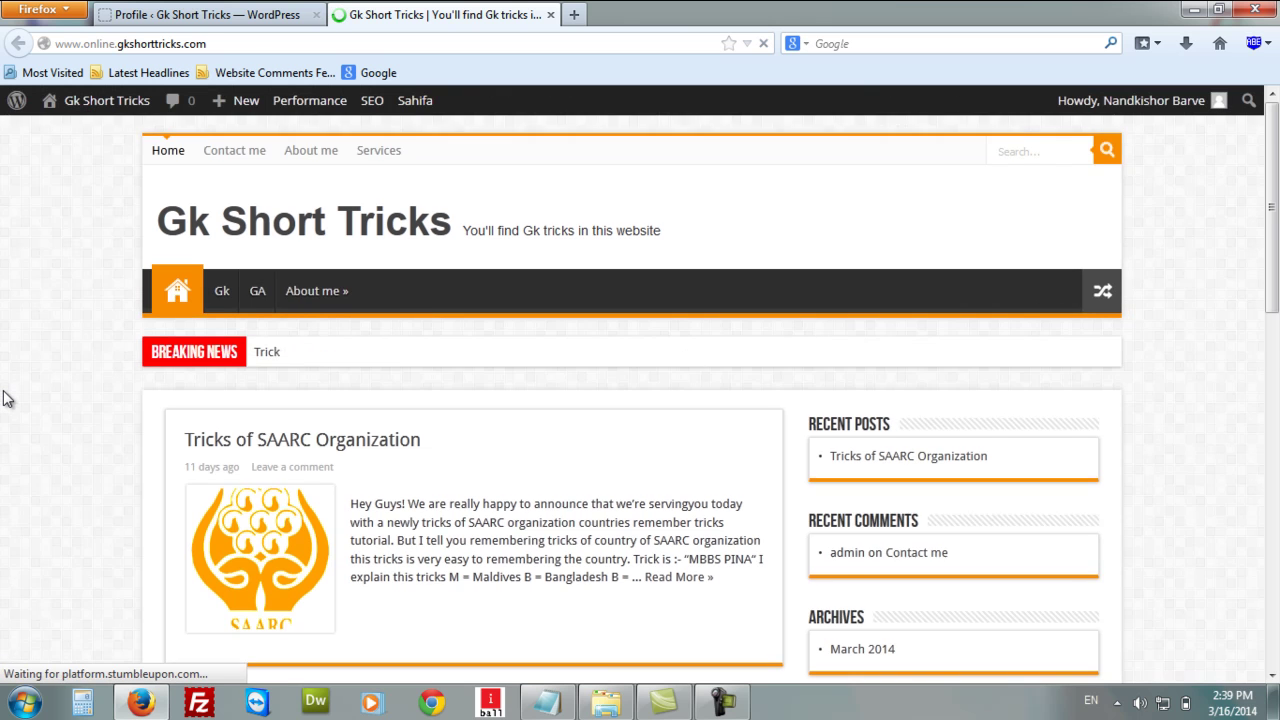
pyautogui.scroll(-3, 3, 398)
pyautogui.scroll(-2, 3, 398)
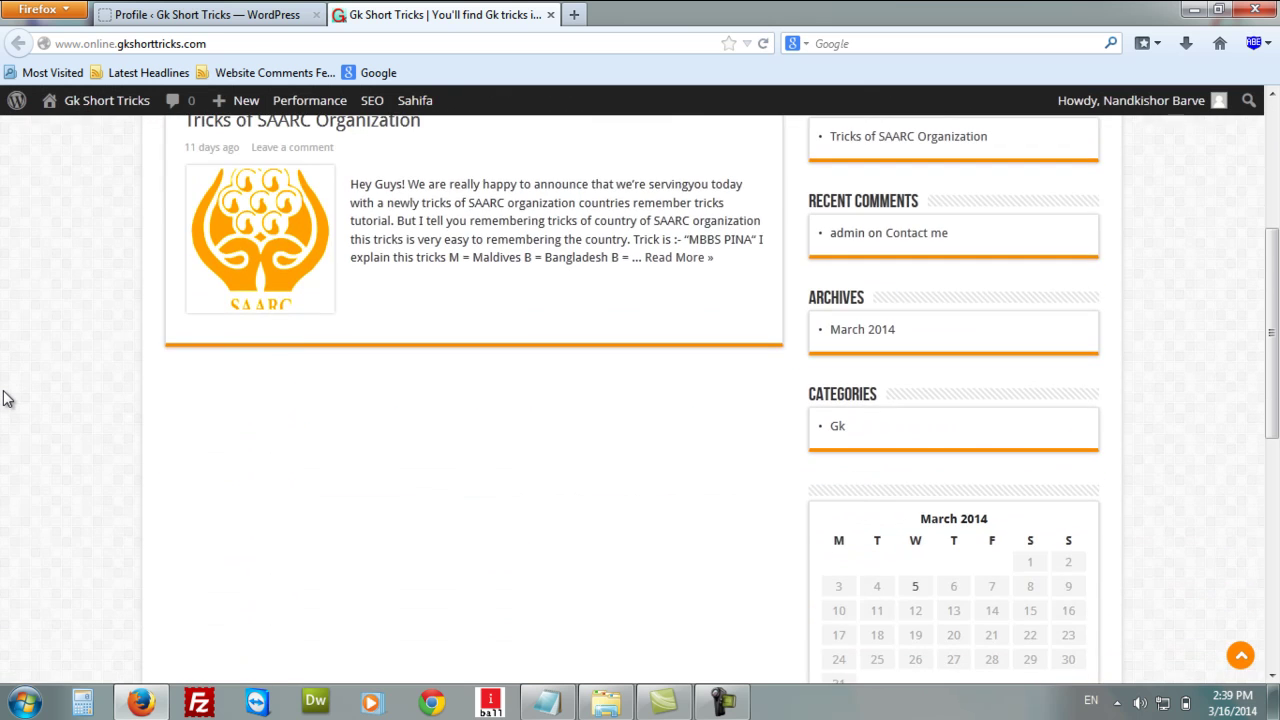
pyautogui.scroll(5, 3, 398)
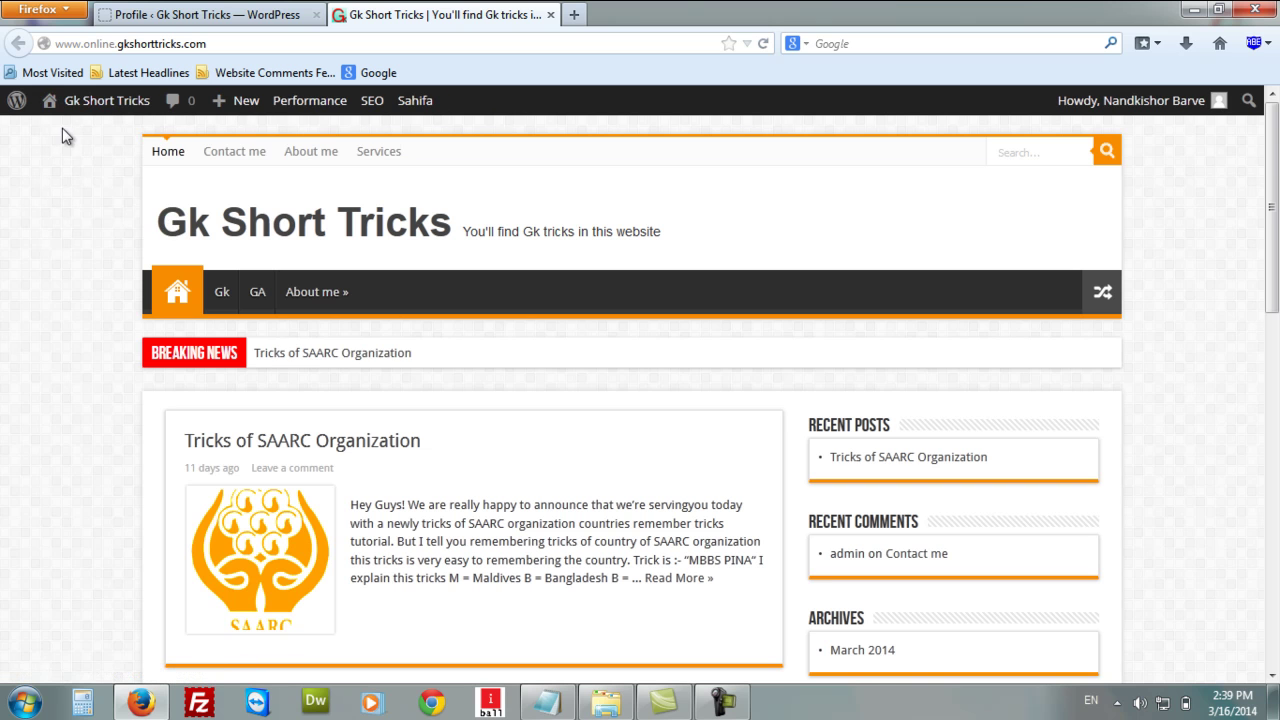
pyautogui.click(200, 14)
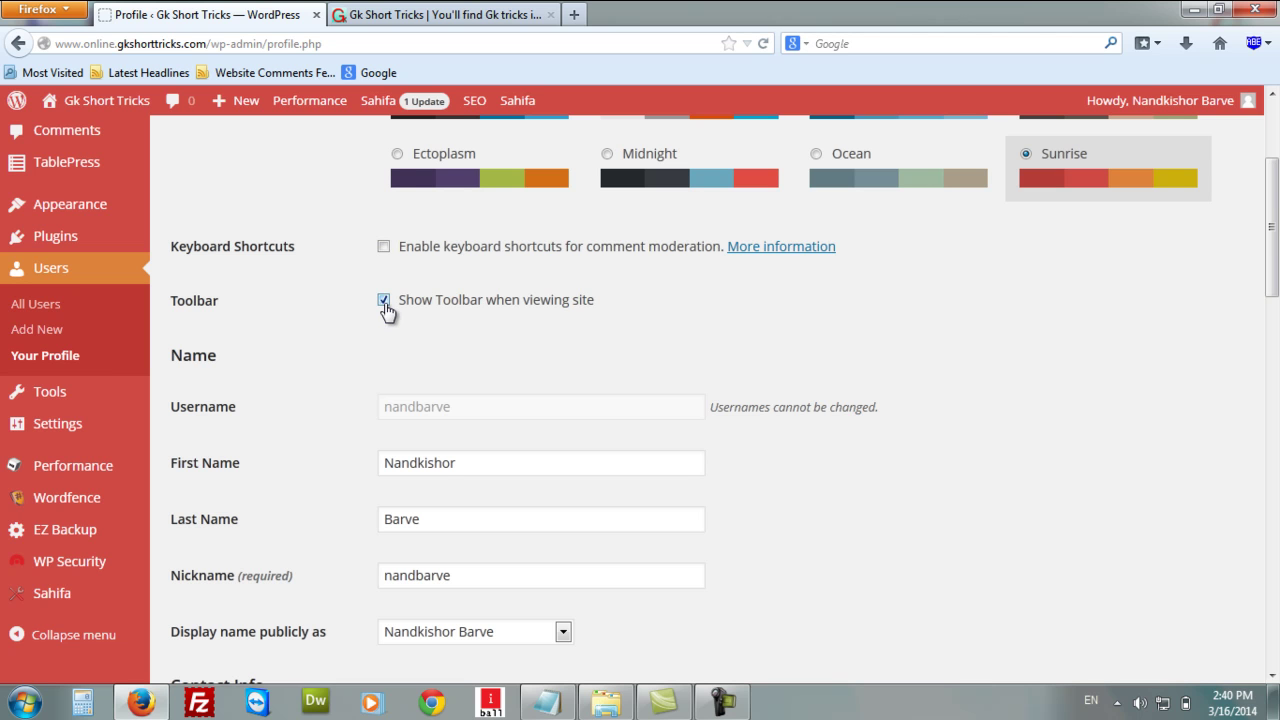
pyautogui.click(440, 14)
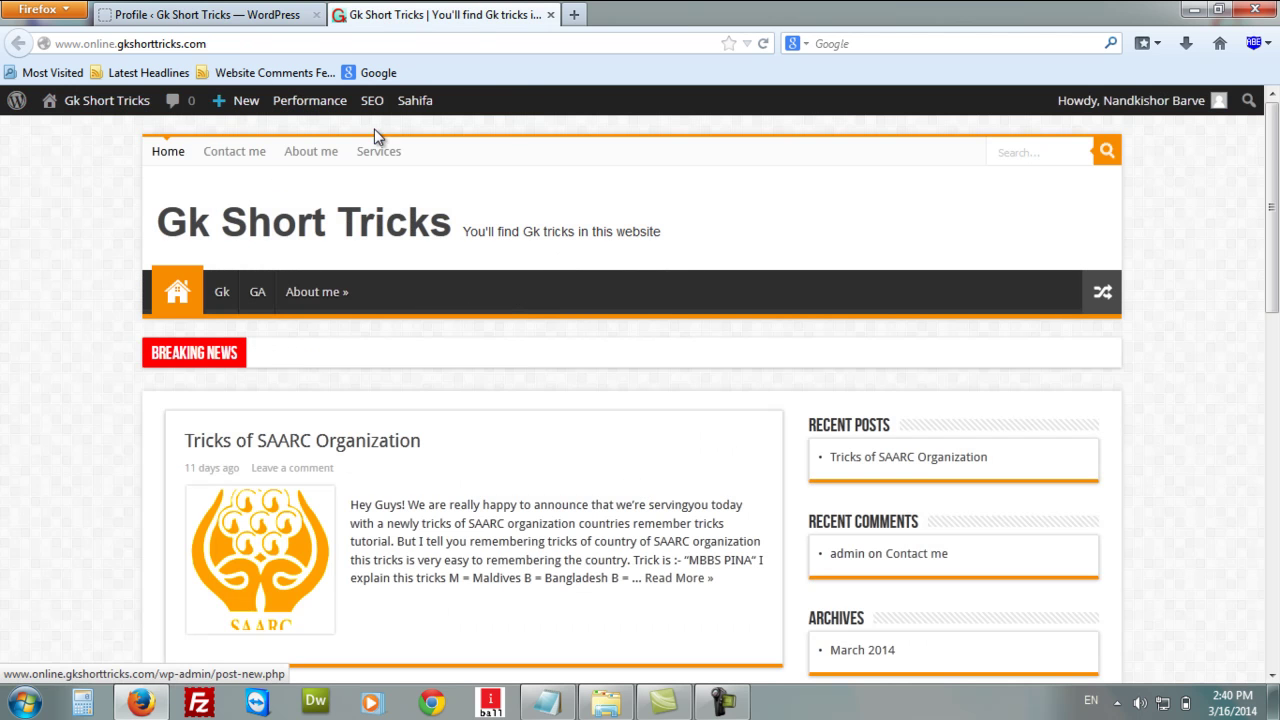
pyautogui.click(258, 16)
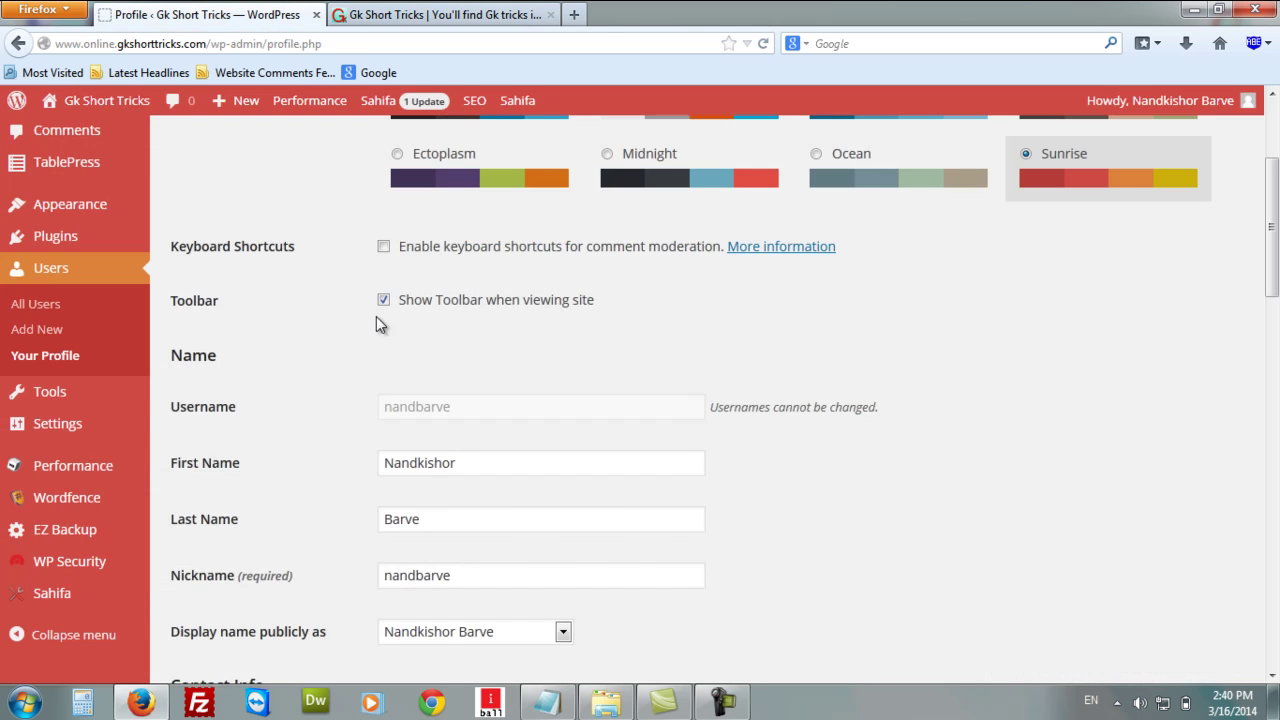
pyautogui.click(440, 14)
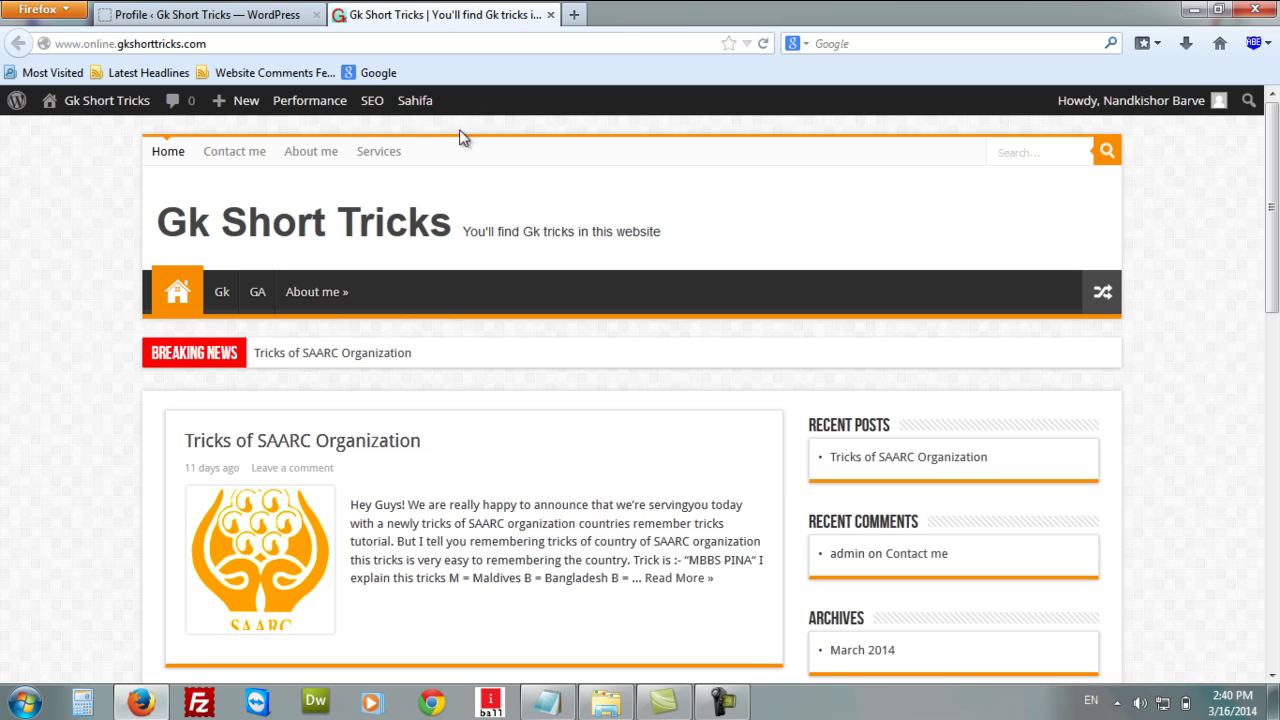
pyautogui.scroll(-10, 540, 288)
pyautogui.scroll(10, 539, 291)
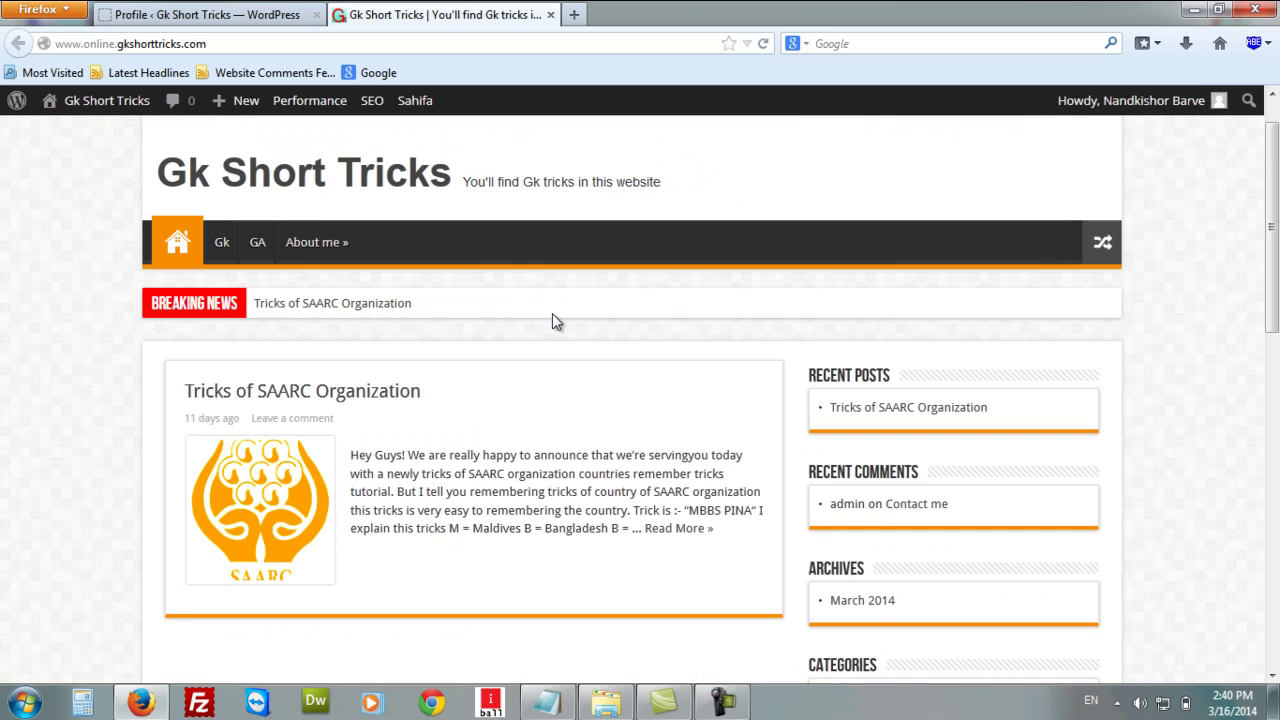
pyautogui.scroll(-2, 558, 318)
pyautogui.click(244, 12)
pyautogui.scroll(-1, 425, 366)
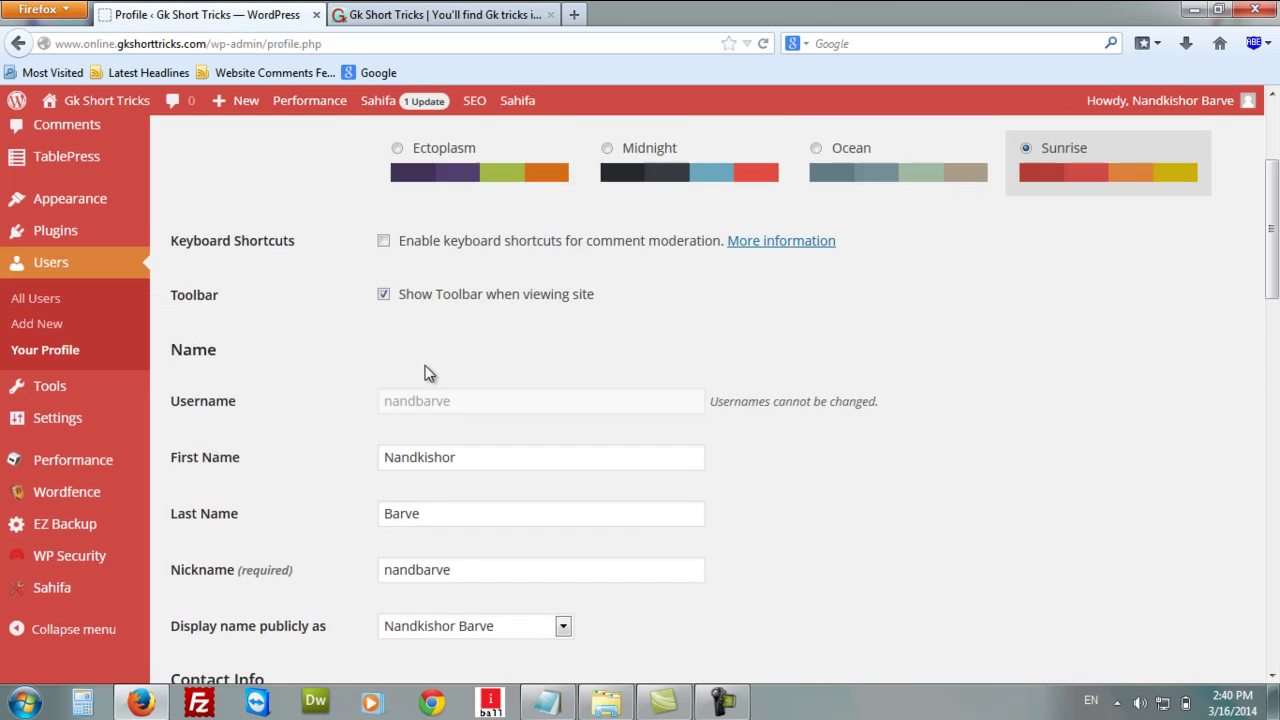
pyautogui.scroll(-2, 425, 368)
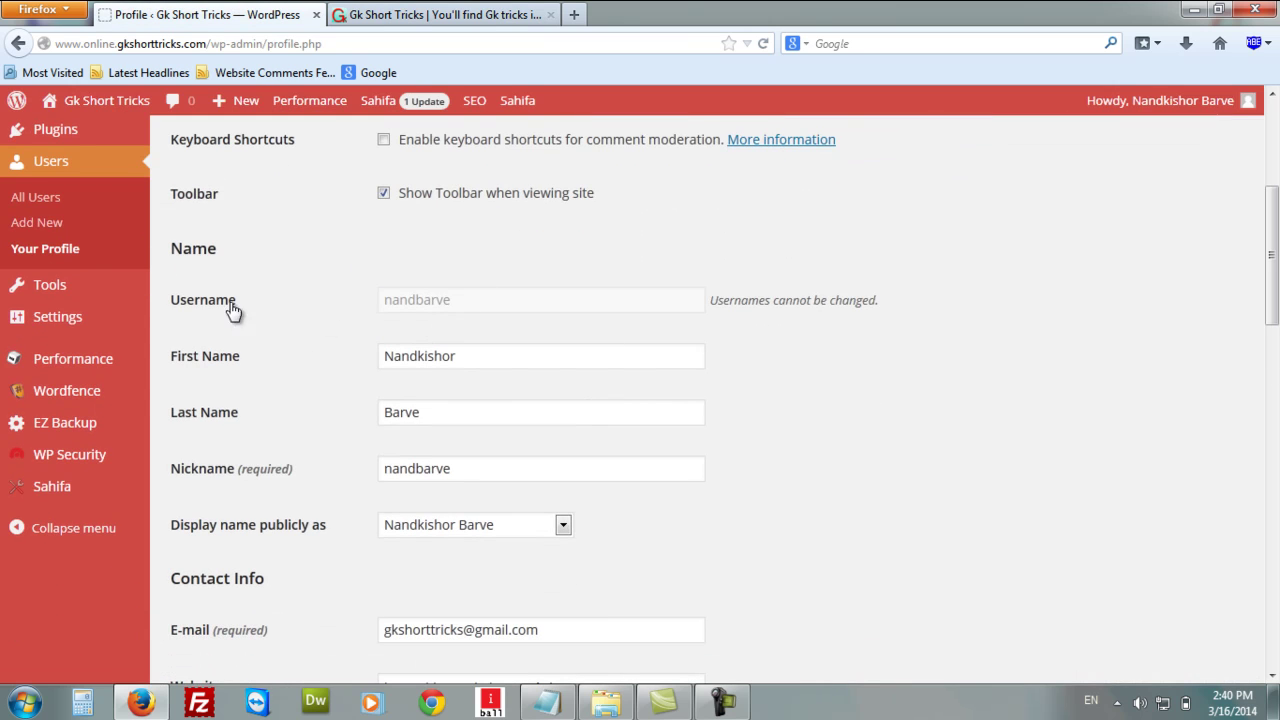
pyautogui.scroll(-1, 446, 313)
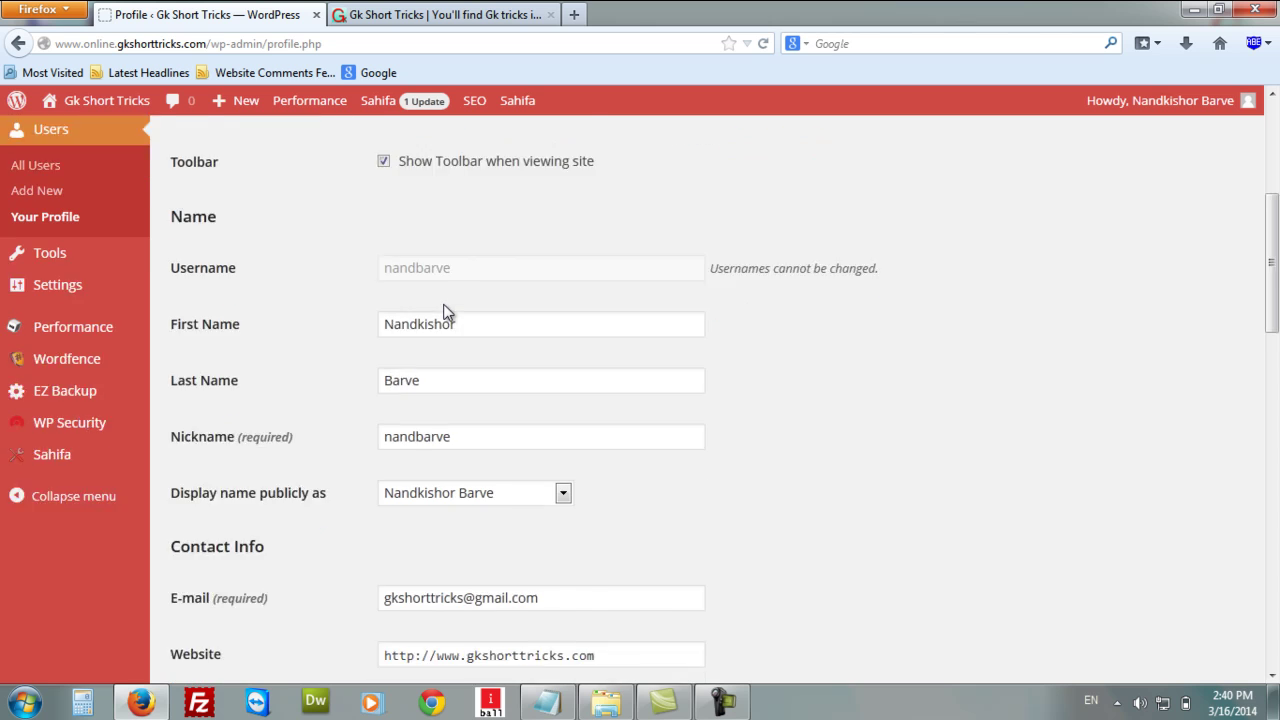
pyautogui.scroll(-2, 447, 313)
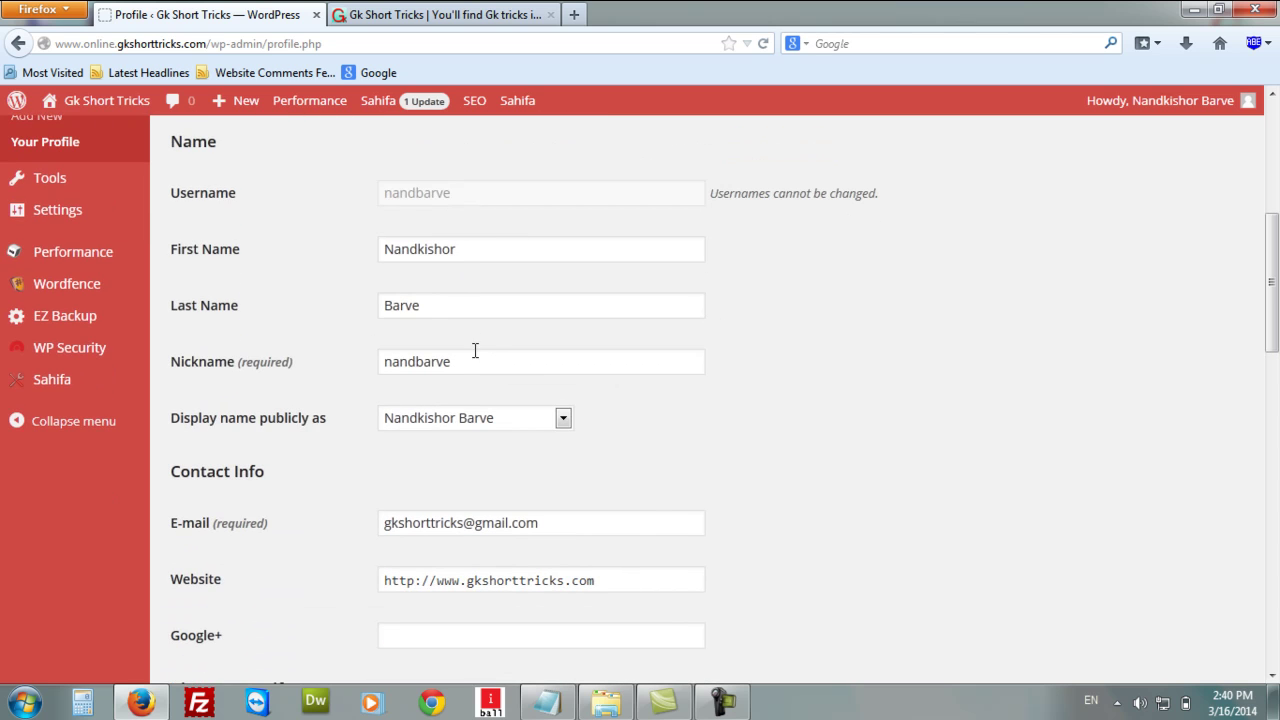
pyautogui.scroll(-4, 476, 352)
pyautogui.click(429, 428)
pyautogui.scroll(-4, 924, 393)
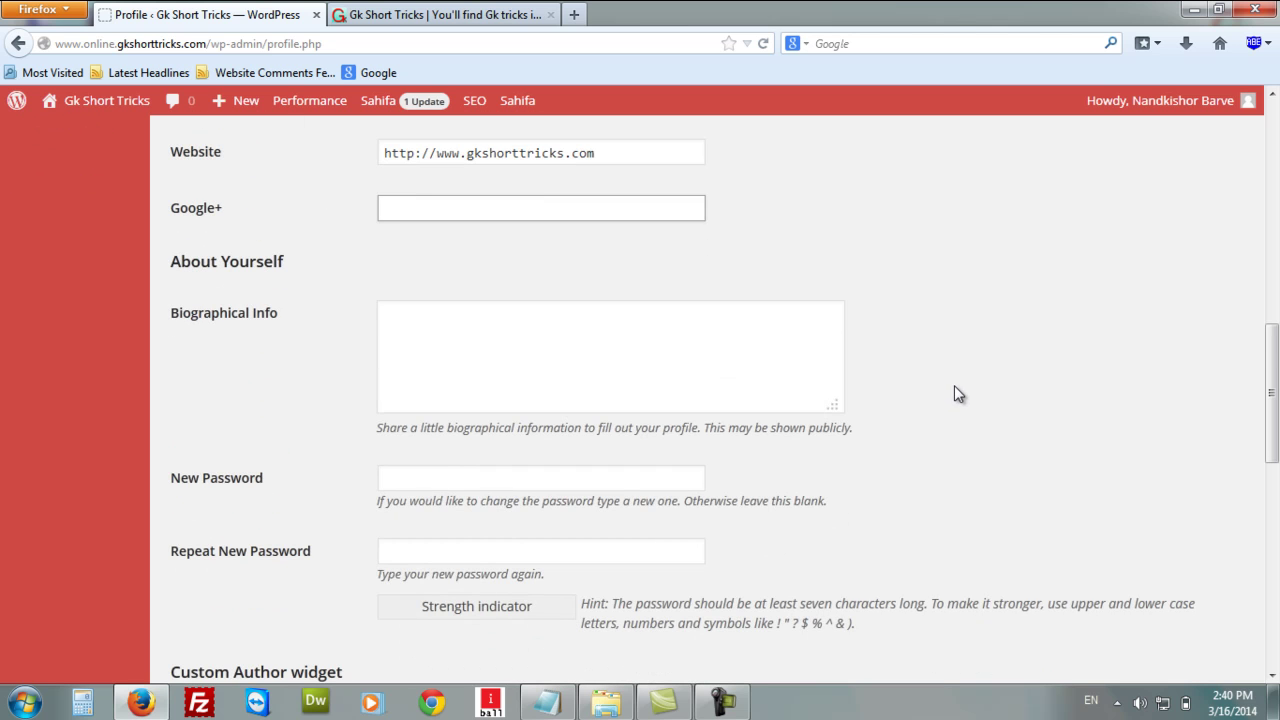
pyautogui.click(456, 325)
pyautogui.scroll(-2, 967, 325)
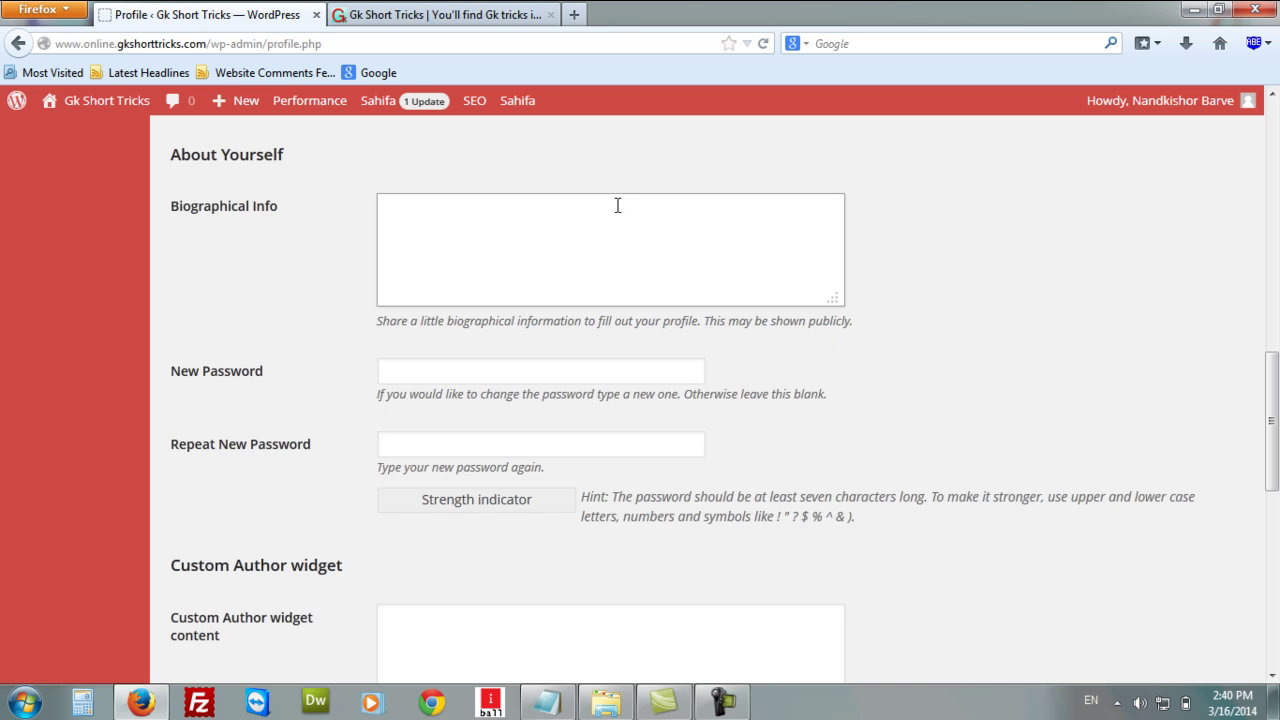
pyautogui.click(443, 379)
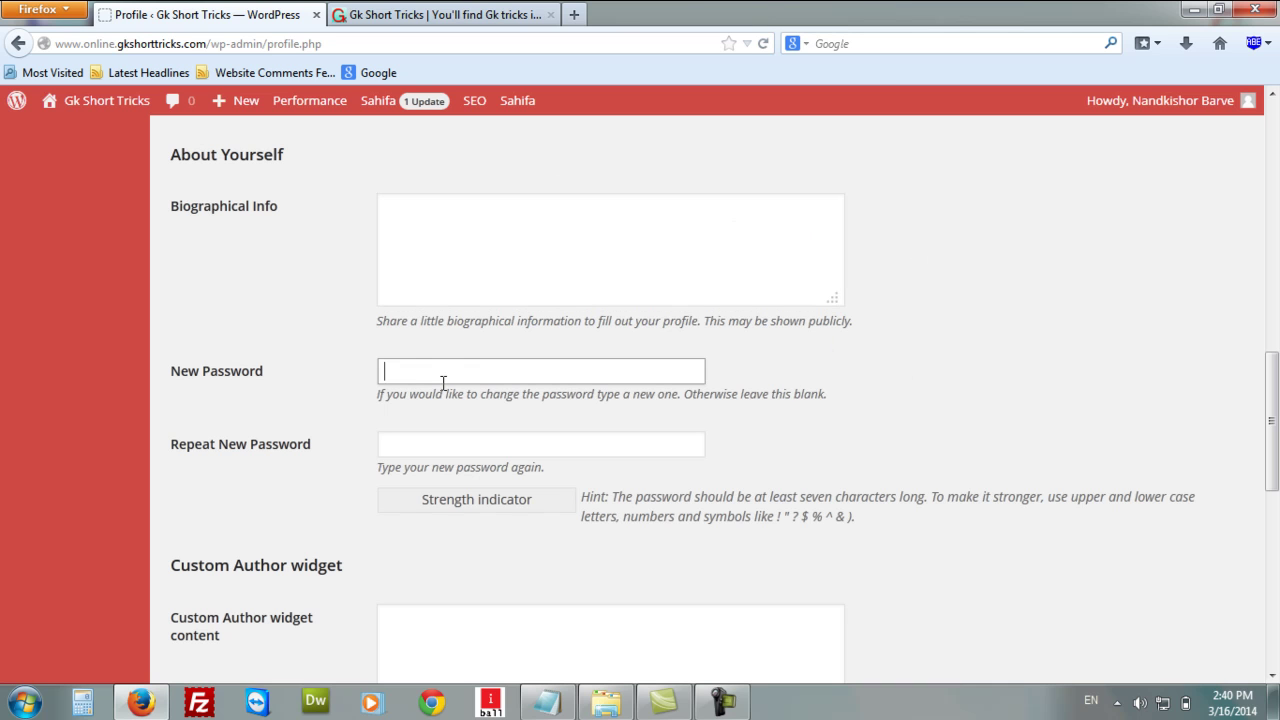
pyautogui.scroll(-2, 458, 364)
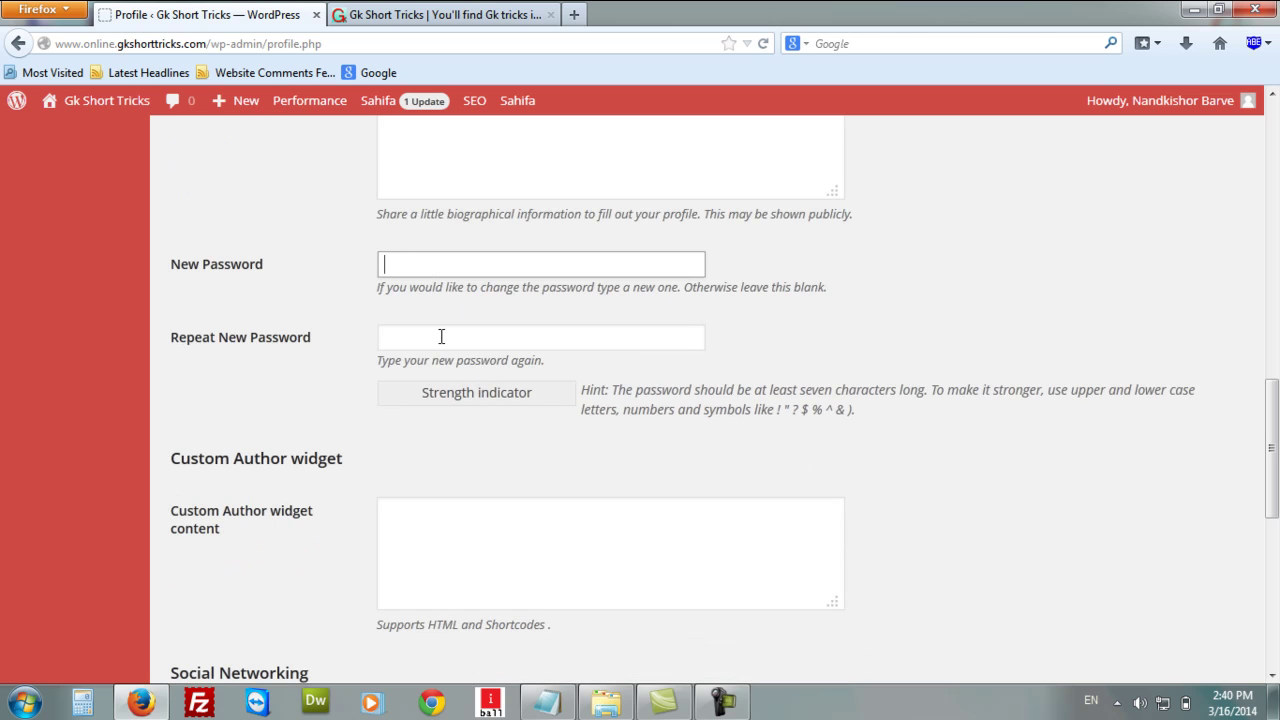
pyautogui.scroll(-4, 754, 343)
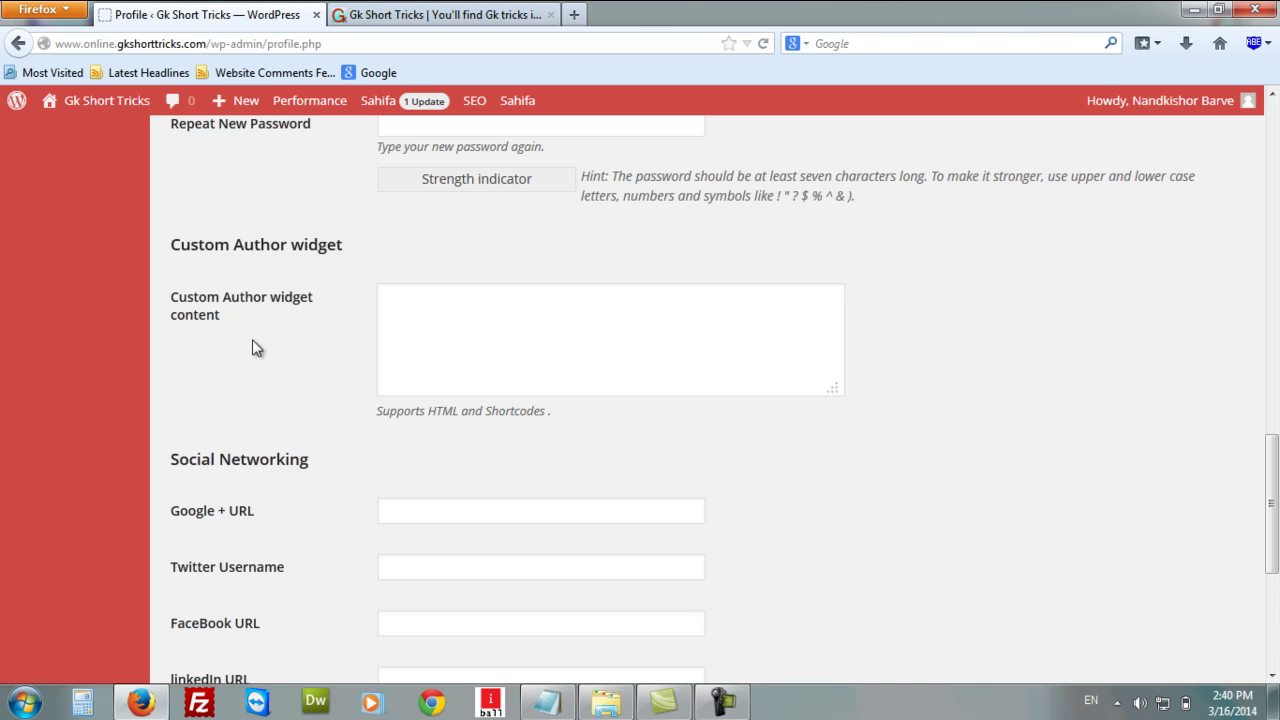
pyautogui.scroll(-2, 292, 340)
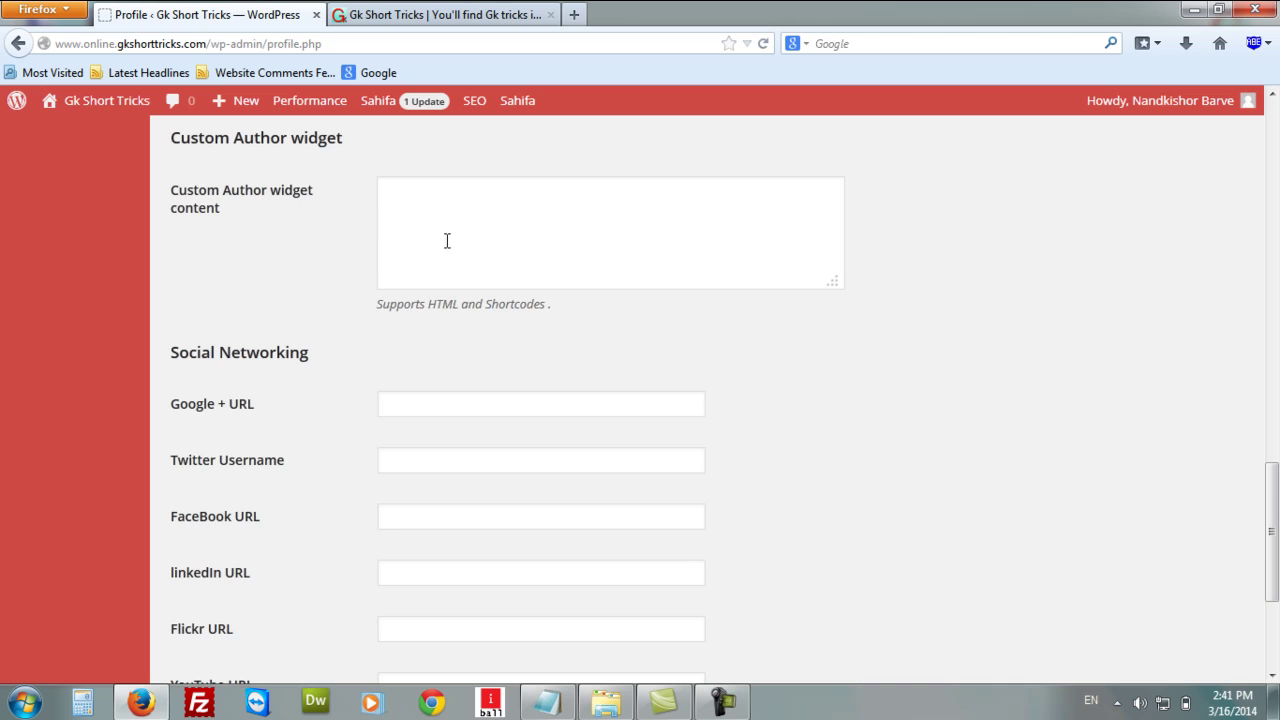
pyautogui.scroll(-1, 329, 343)
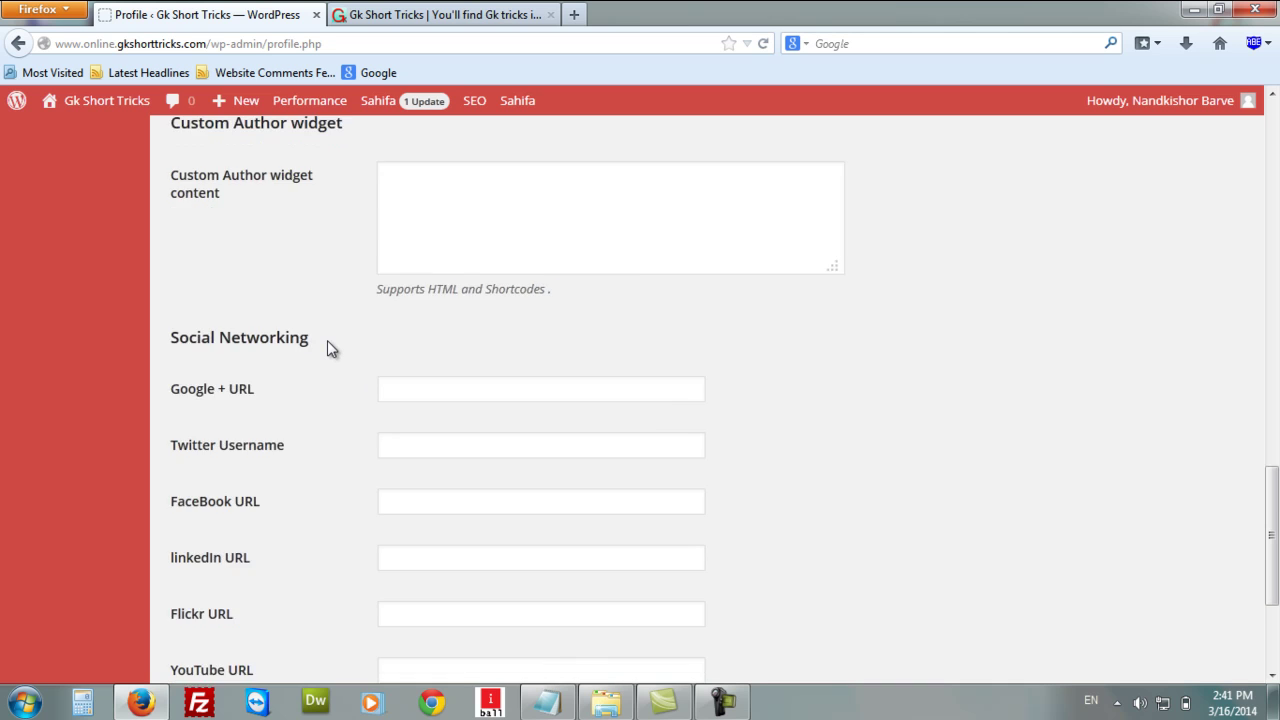
pyautogui.scroll(-2, 330, 346)
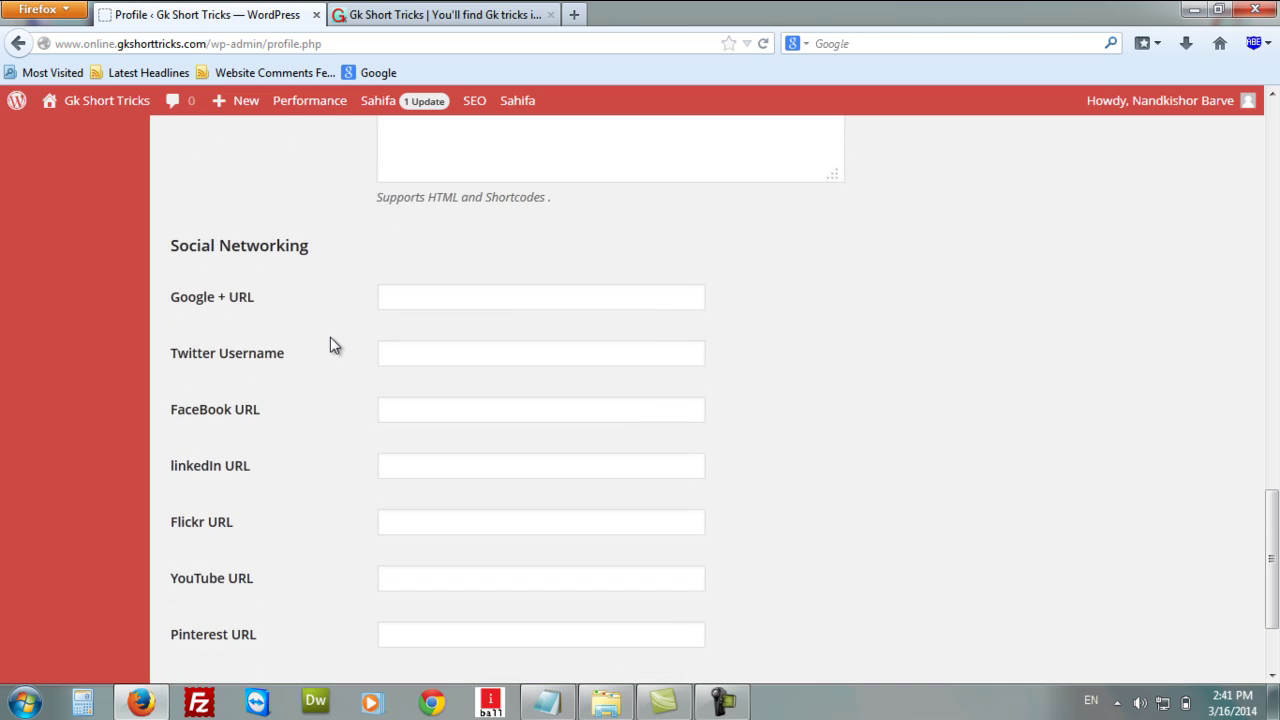
pyautogui.scroll(2, 485, 264)
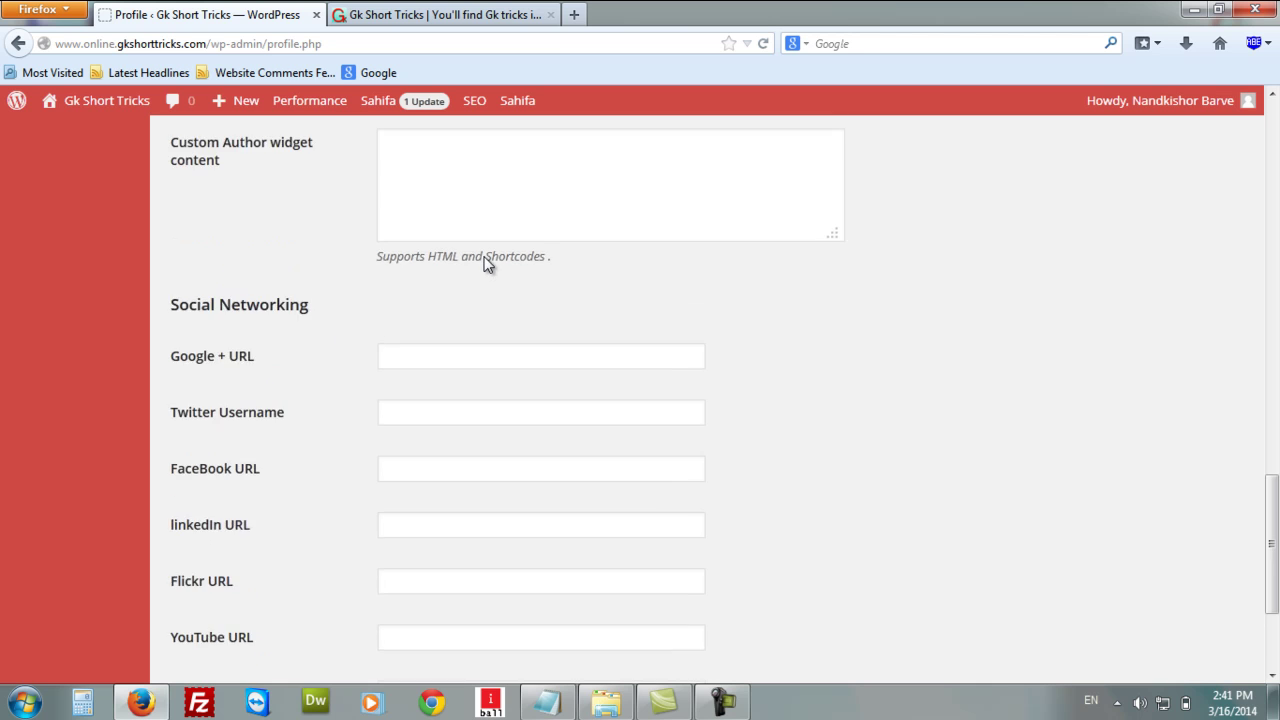
pyautogui.scroll(-2, 484, 259)
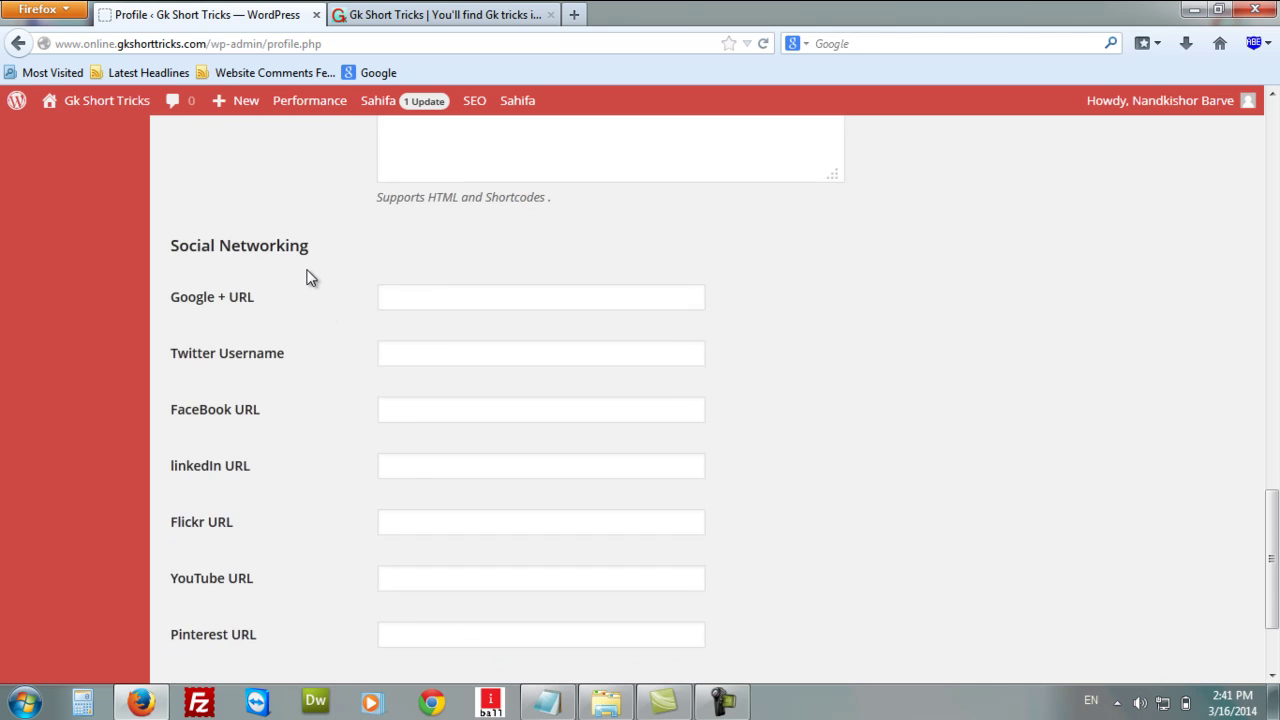
pyautogui.scroll(-2, 420, 262)
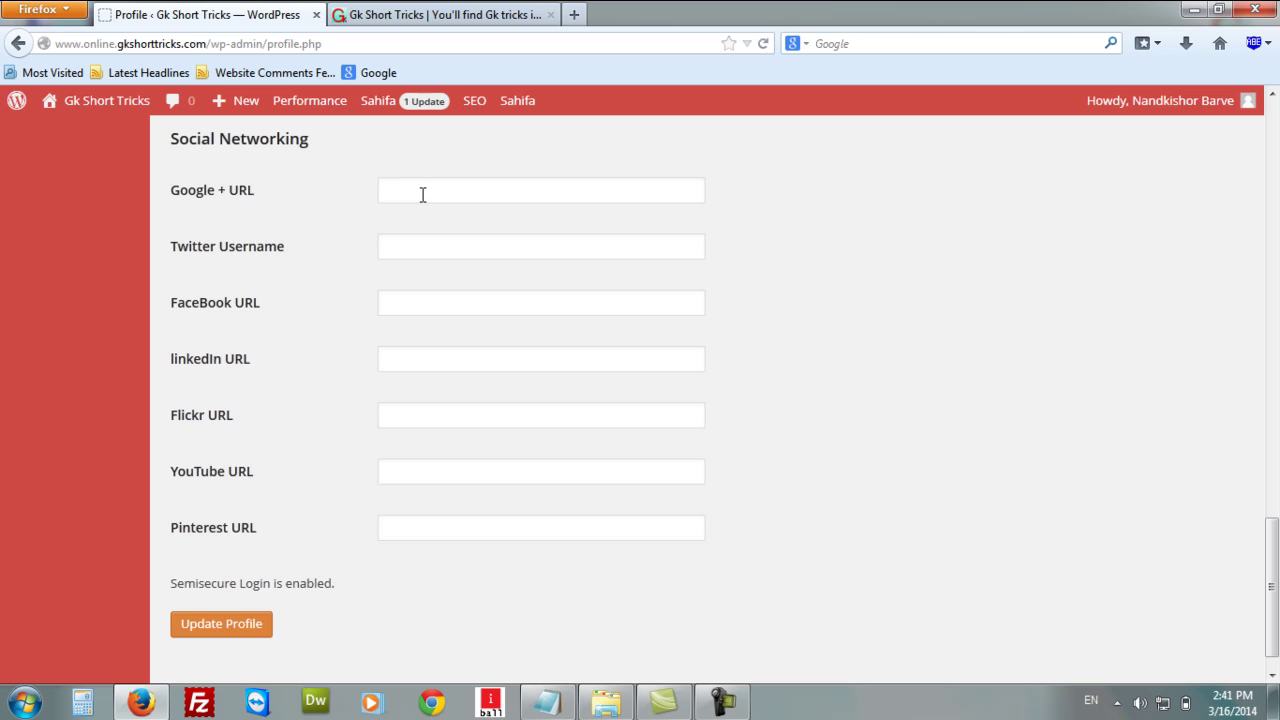
pyautogui.click(422, 195)
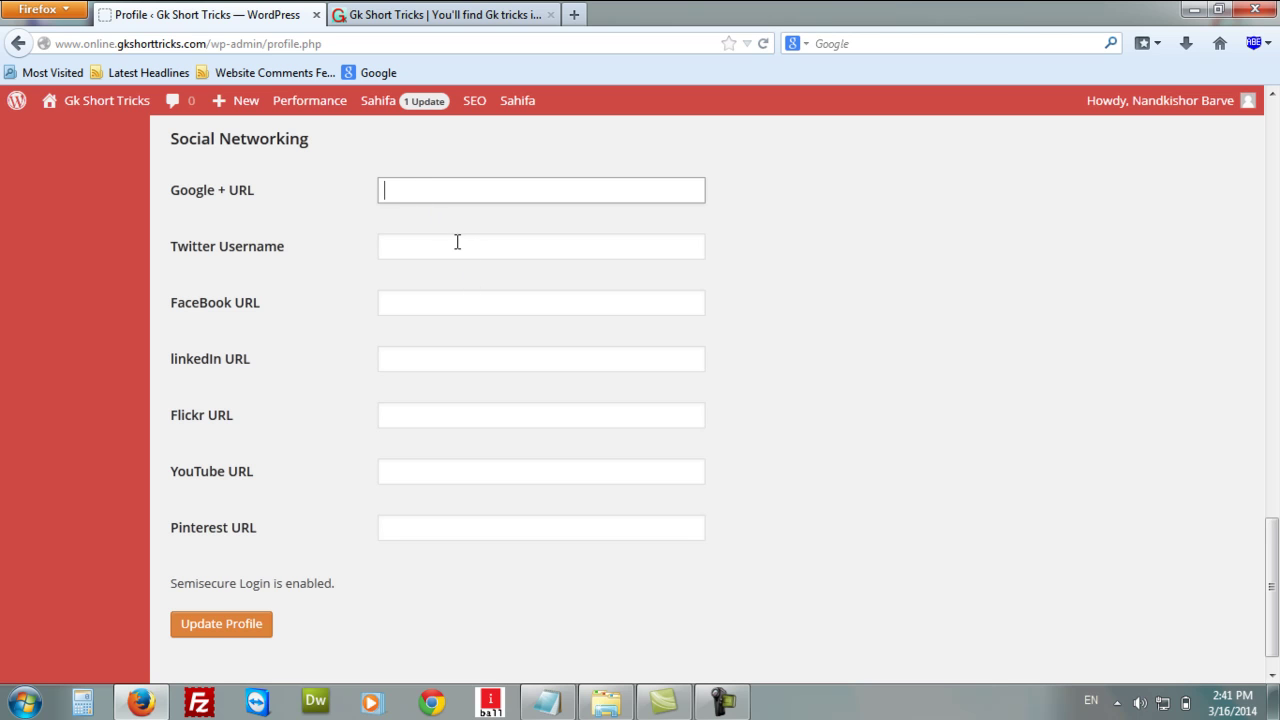
pyautogui.click(454, 245)
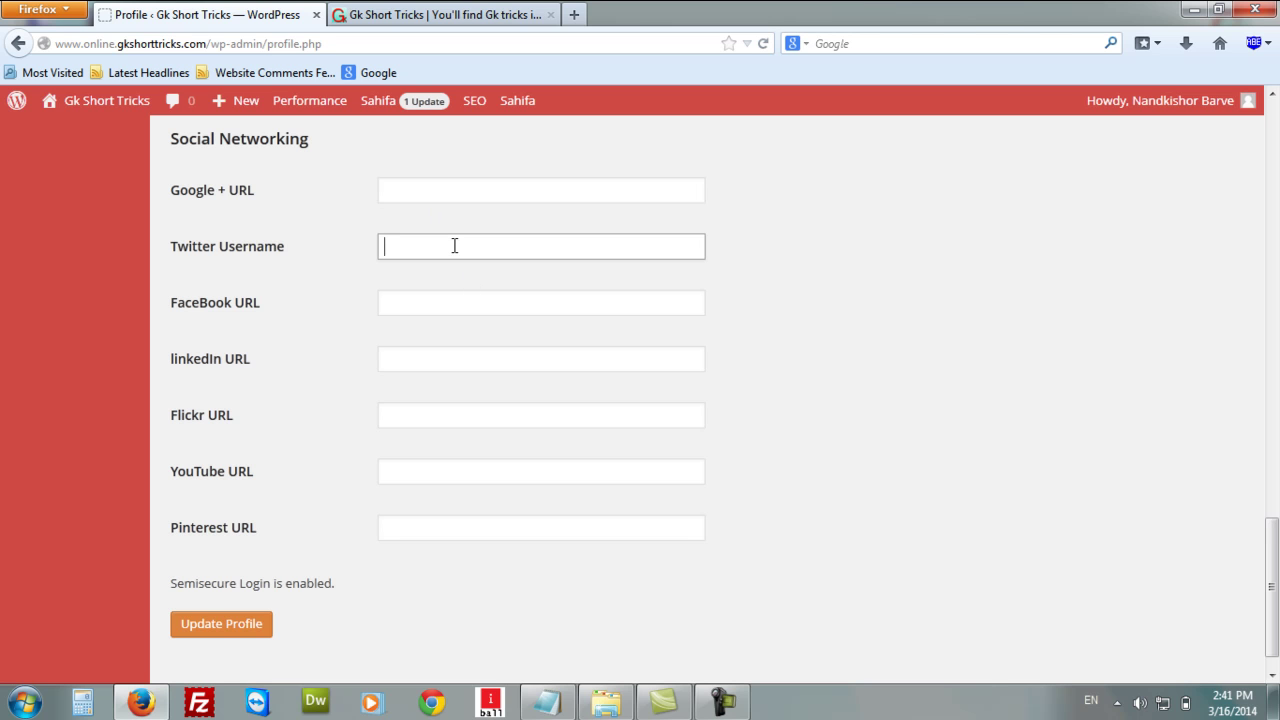
pyautogui.click(462, 309)
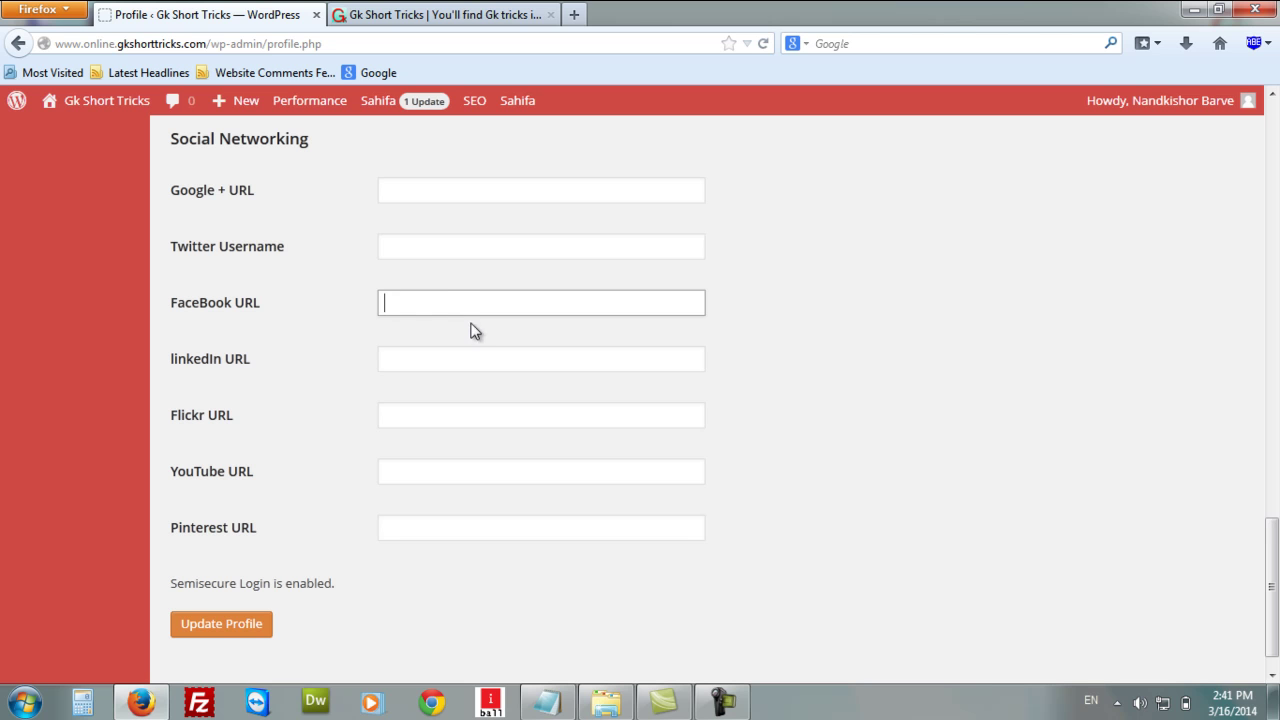
pyautogui.click(476, 362)
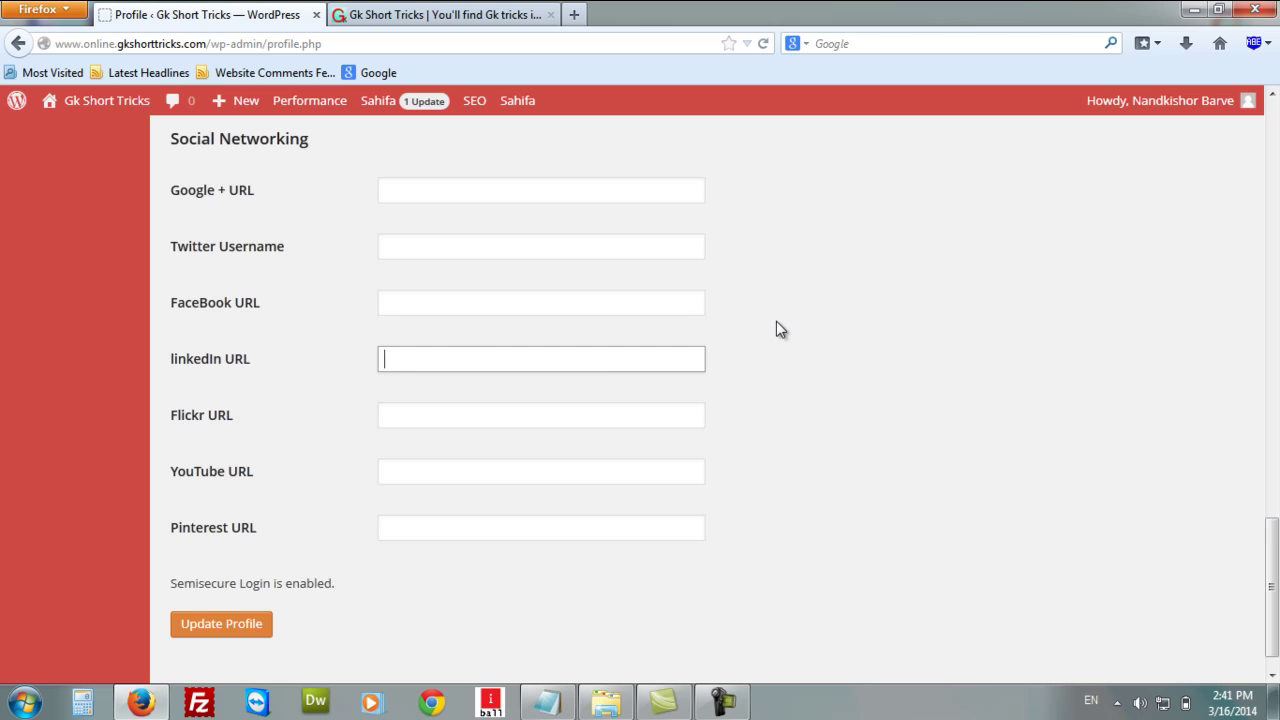
pyautogui.scroll(-1, 420, 435)
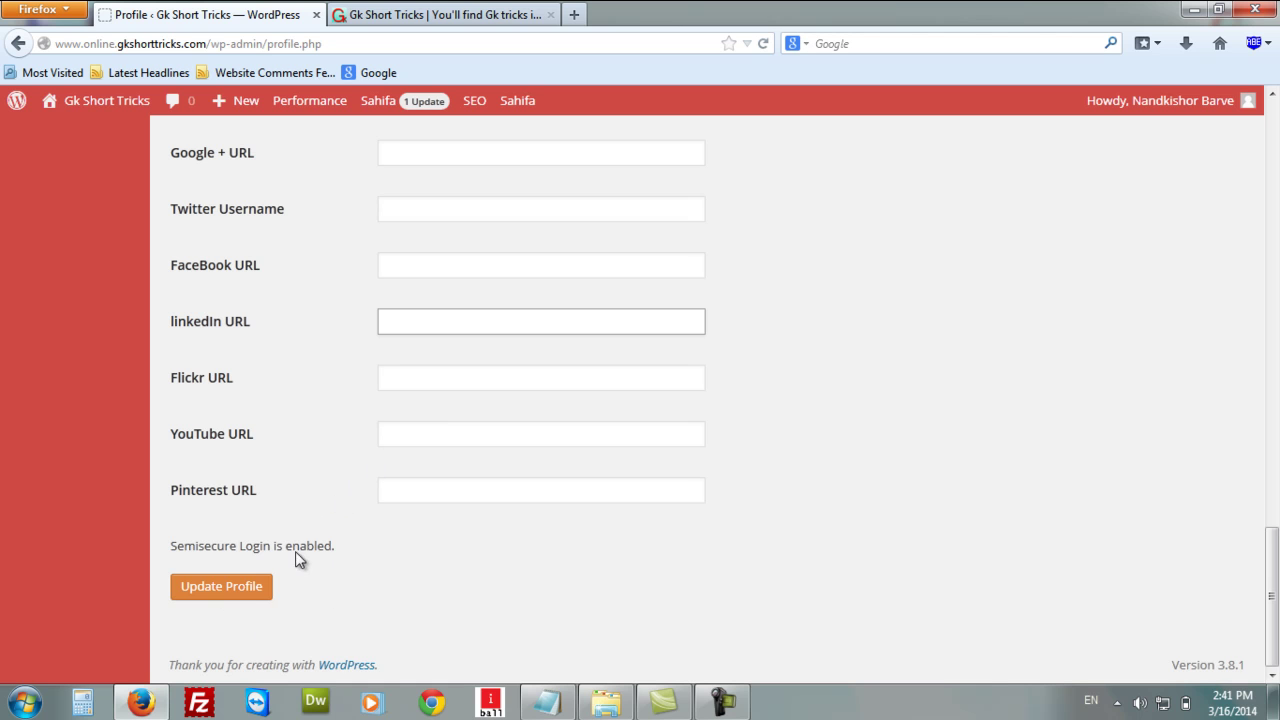
pyautogui.scroll(6, 363, 483)
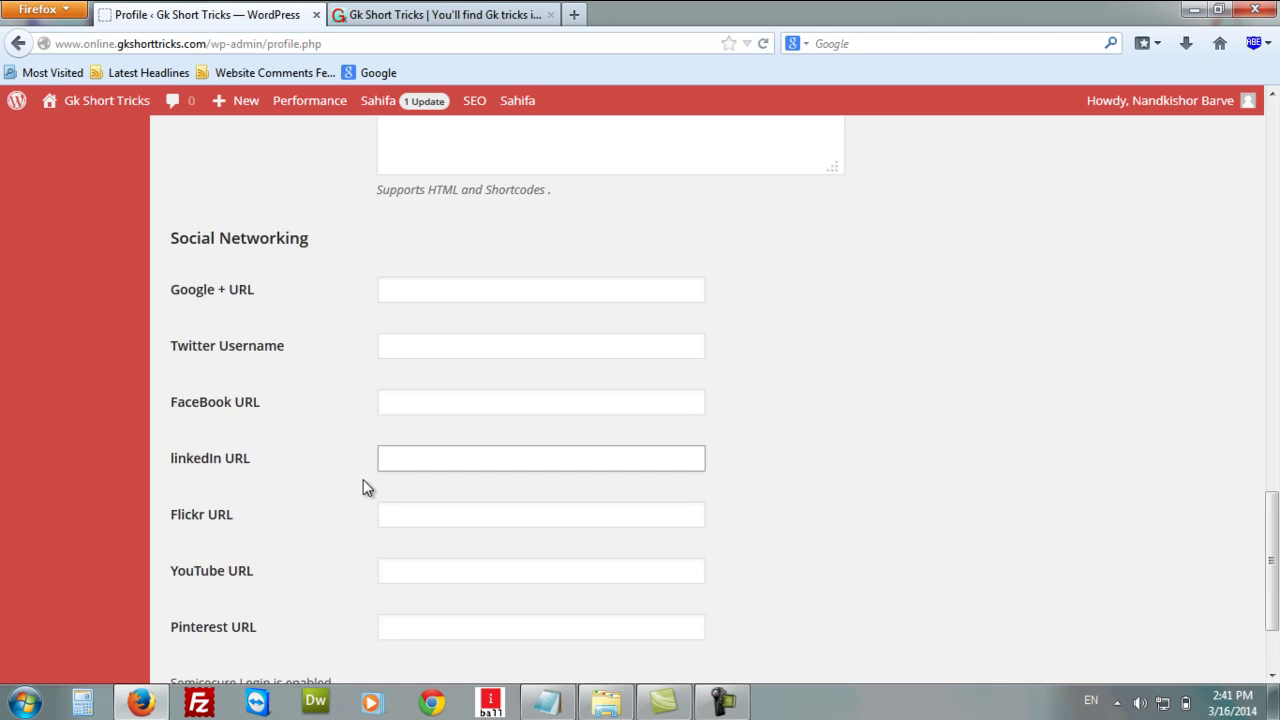
pyautogui.scroll(-6, 365, 485)
pyautogui.scroll(10, 366, 486)
pyautogui.scroll(8, 366, 486)
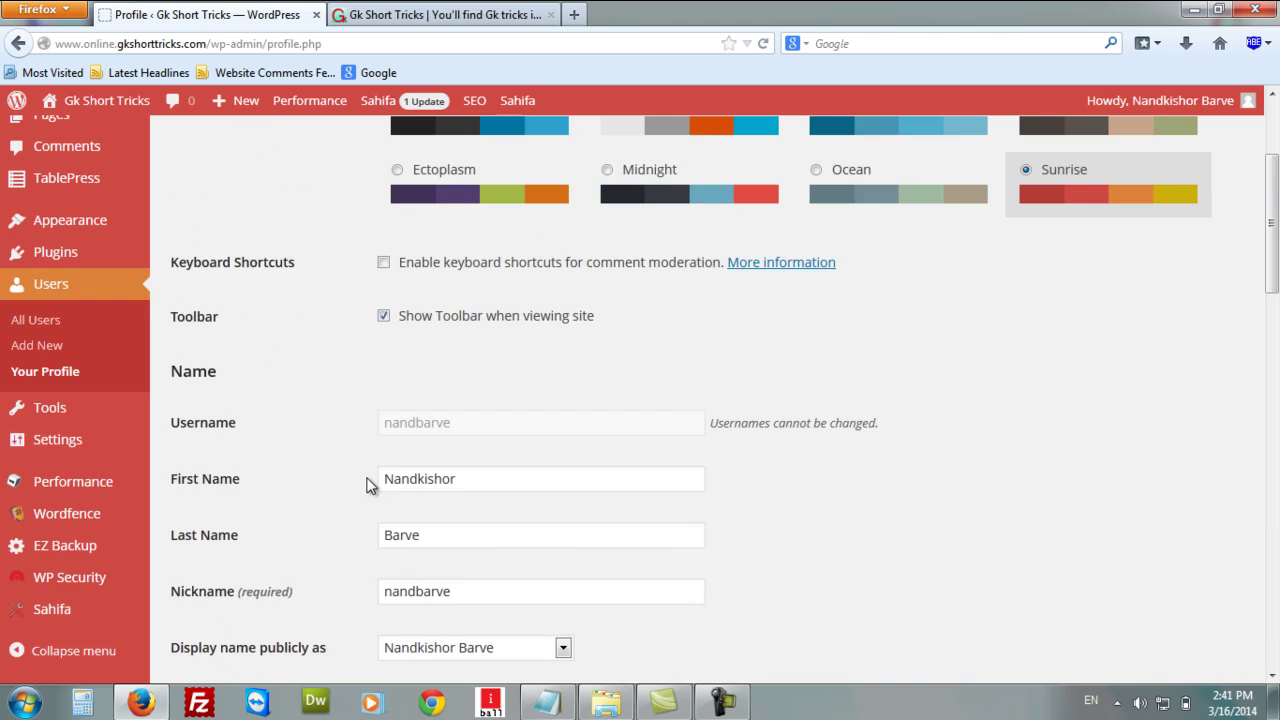
pyautogui.scroll(-20, 397, 486)
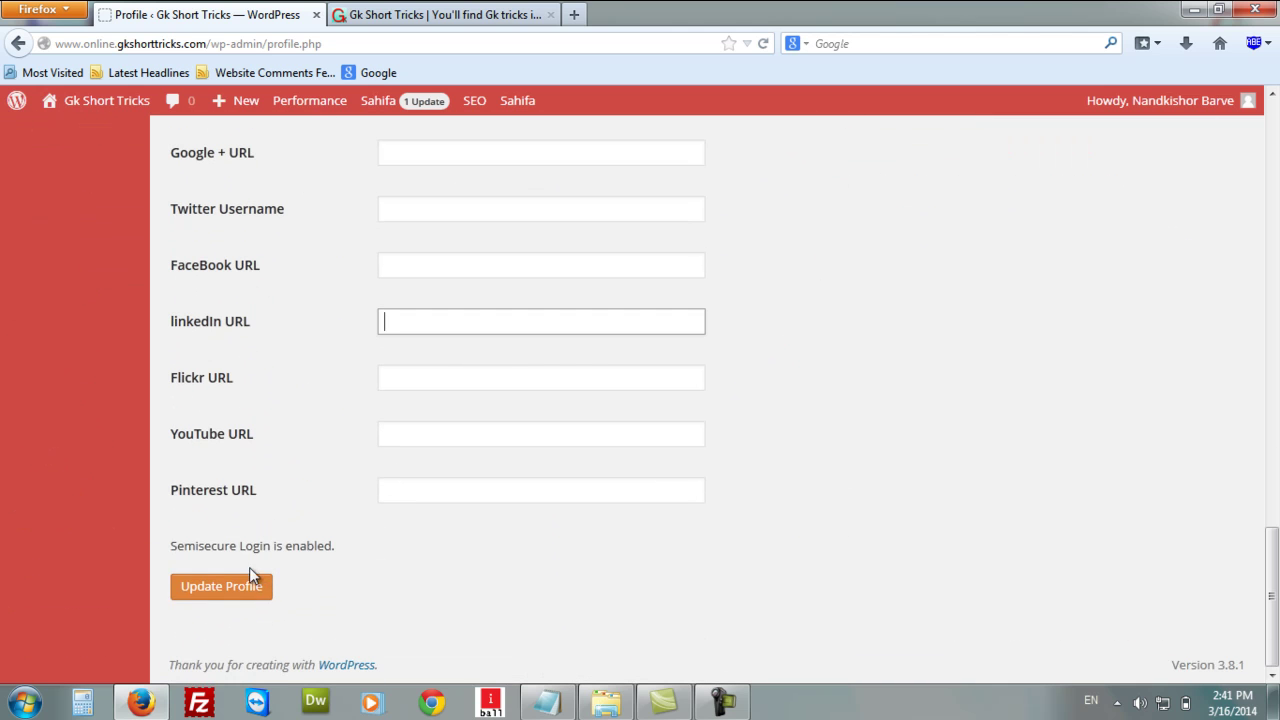
# Save the profile with Update Profile and check the 'Profile updated.' notice.
pyautogui.click(218, 598)
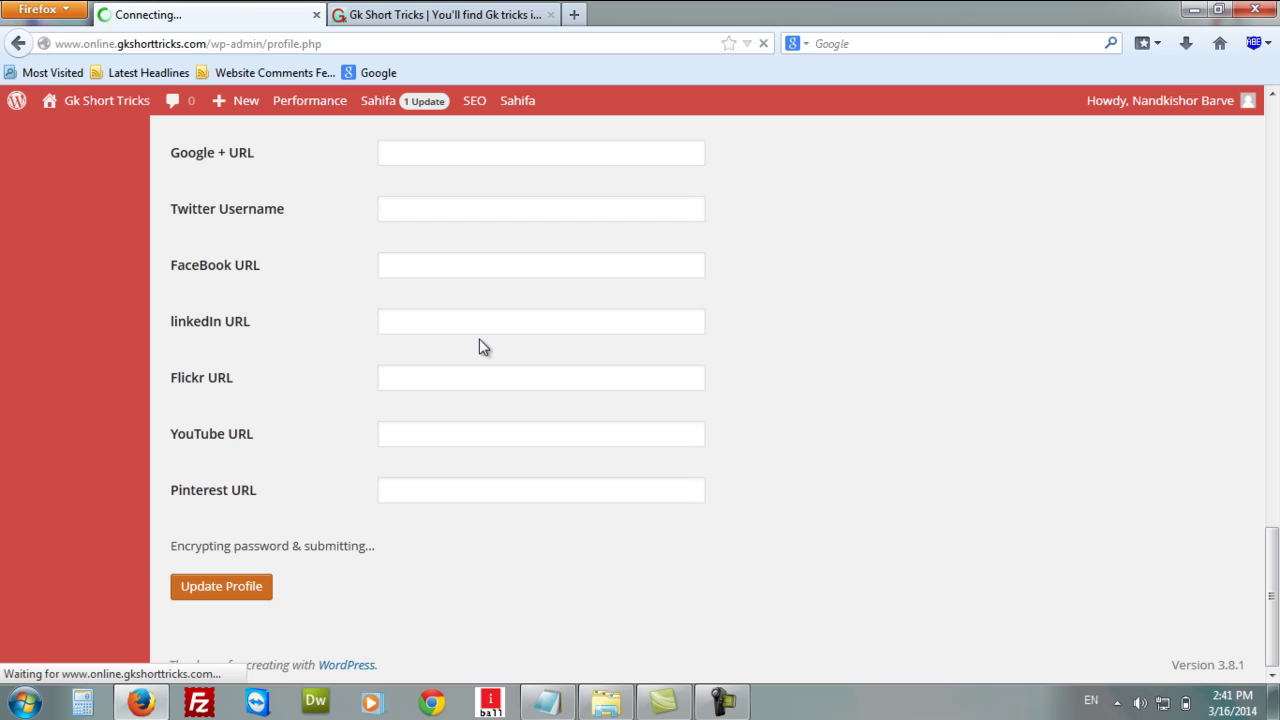
pyautogui.scroll(5, 746, 345)
pyautogui.scroll(10, 748, 346)
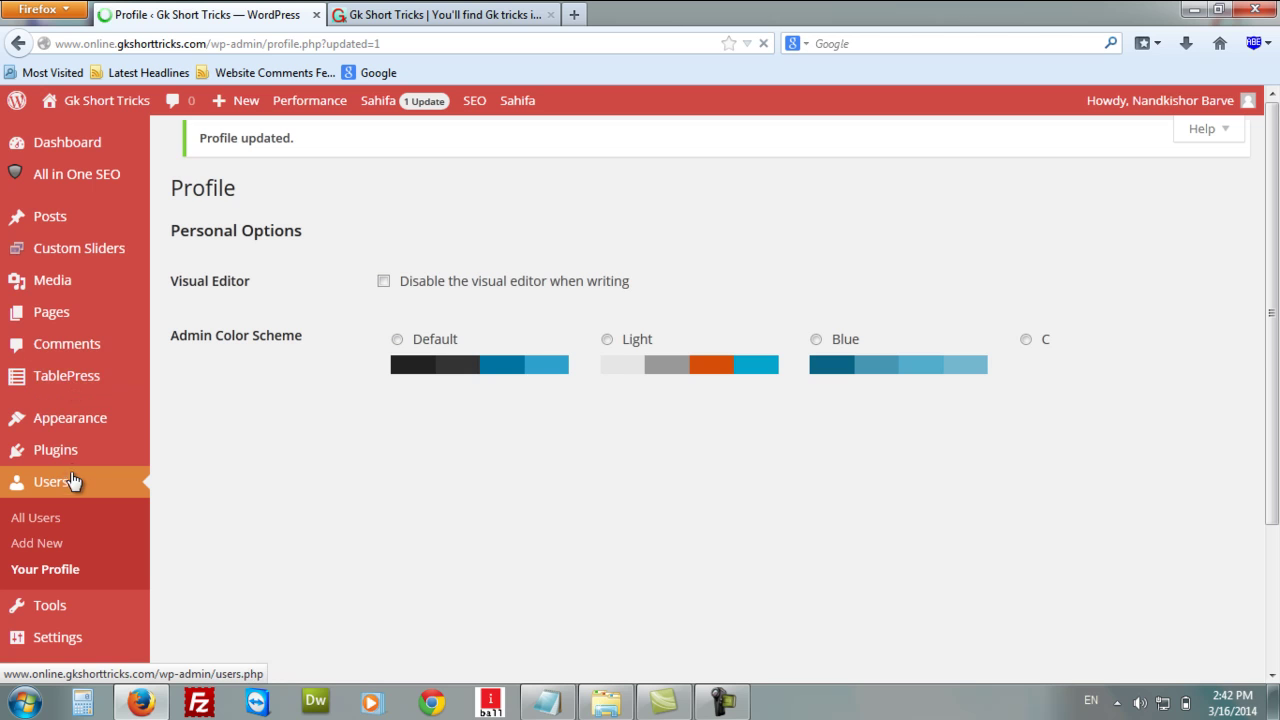
pyautogui.moveTo(92, 600)
pyautogui.scroll(-4, 92, 600)
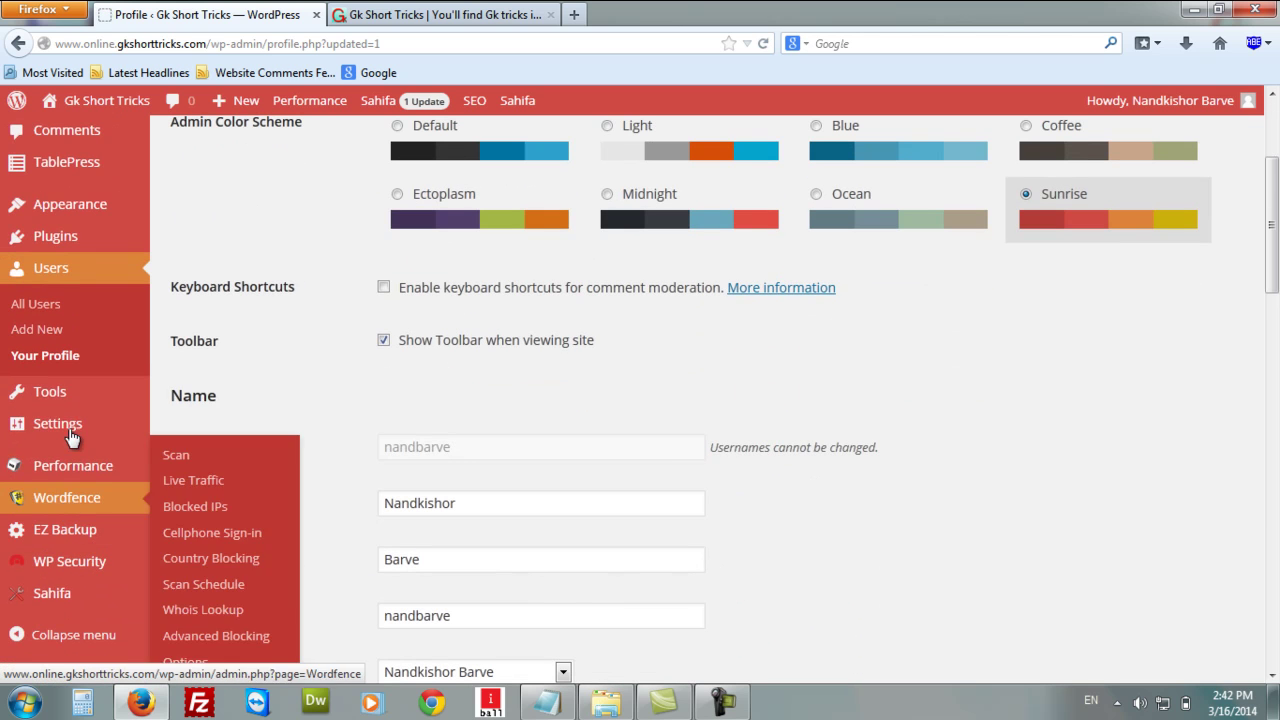
pyautogui.moveTo(58, 396)
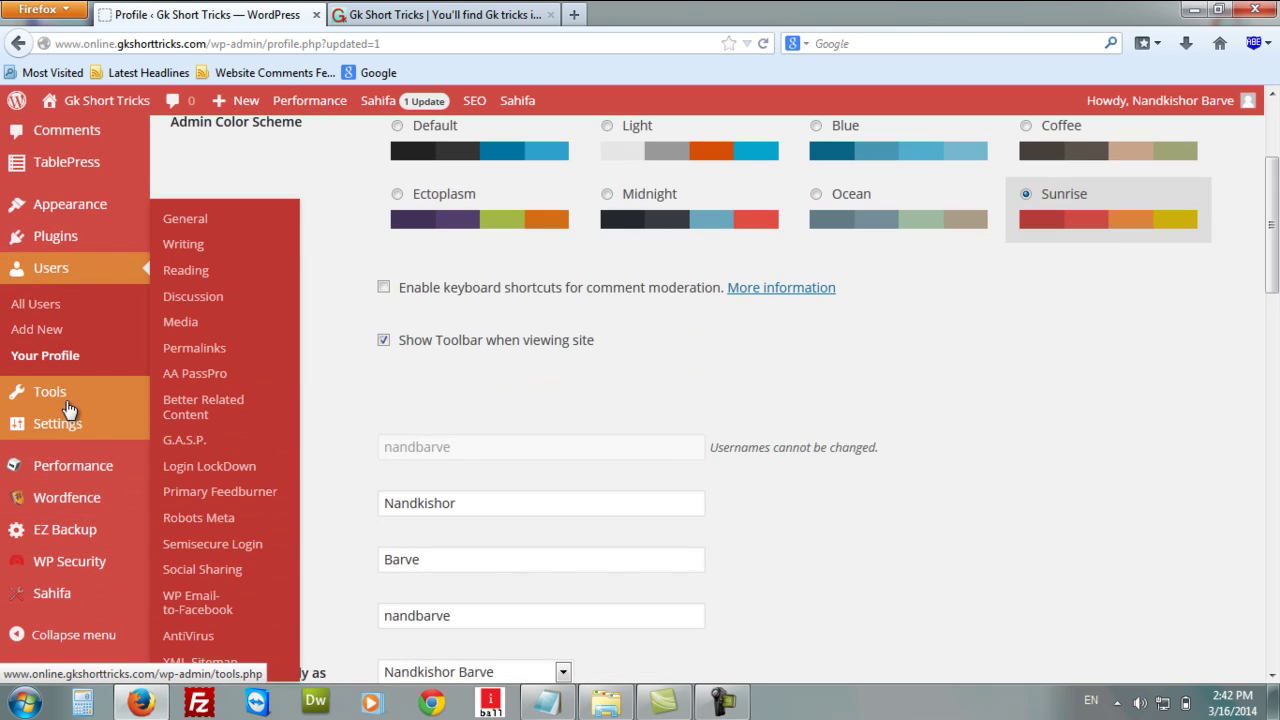
pyautogui.moveTo(80, 432)
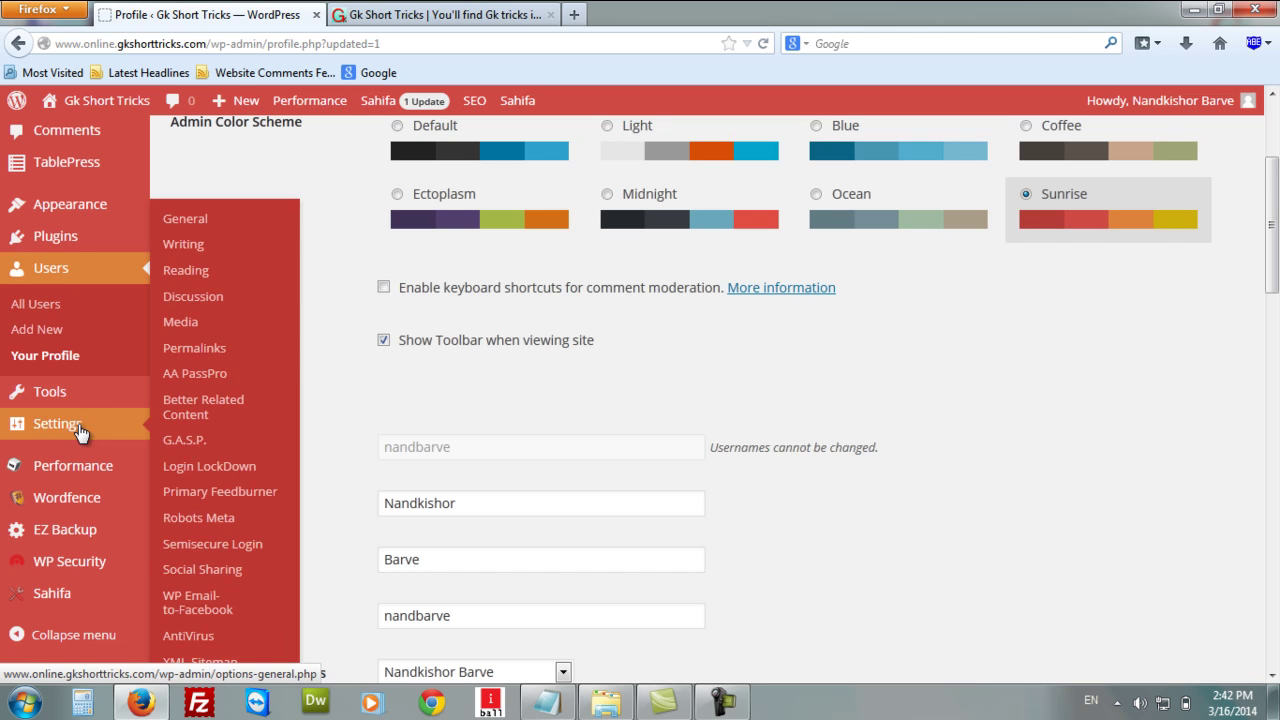